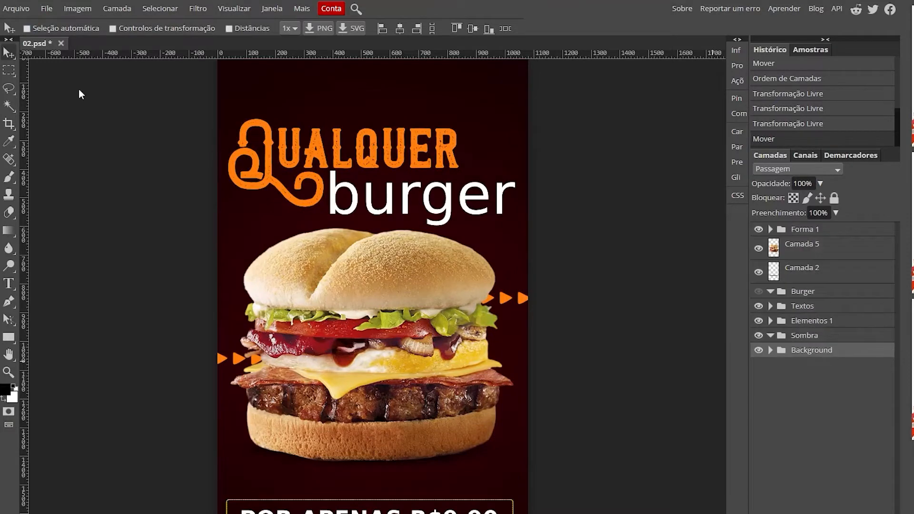
click(16, 8)
click(38, 139)
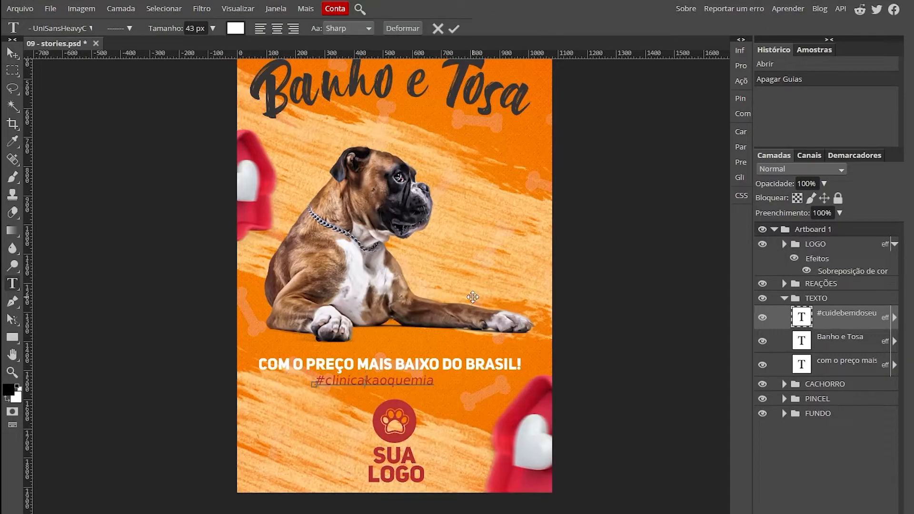
Enlarge the #clinicakaoquemia line below the slogan and replace the SUA LOGO text with KÃO QUE MIA
key(Escape)
key(ctrl+t)
drag(434, 388, 524, 381)
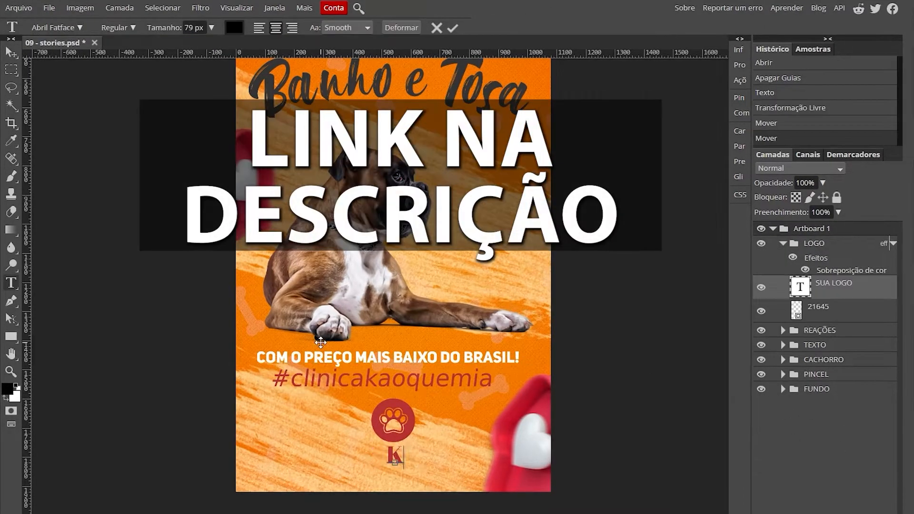
text(ÃO QUE MIA)
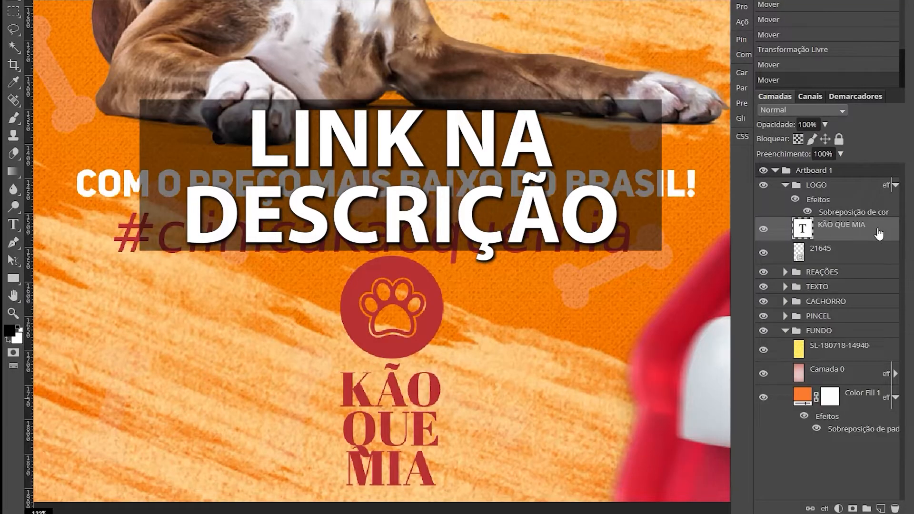
Open the KÃO QUE MIA layer's style, raise the drop shadow's opacity and pick a new shadow colour
double_click(882, 230)
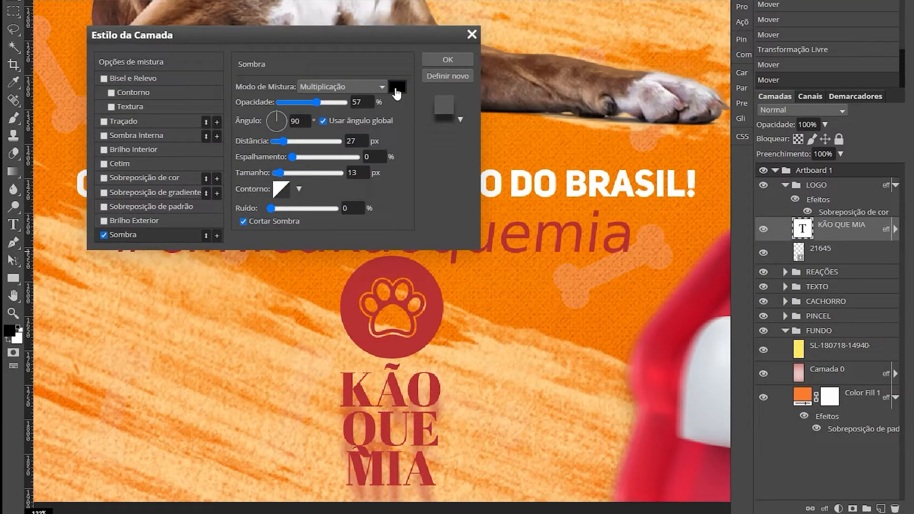
drag(317, 102, 350, 103)
click(398, 86)
click(384, 270)
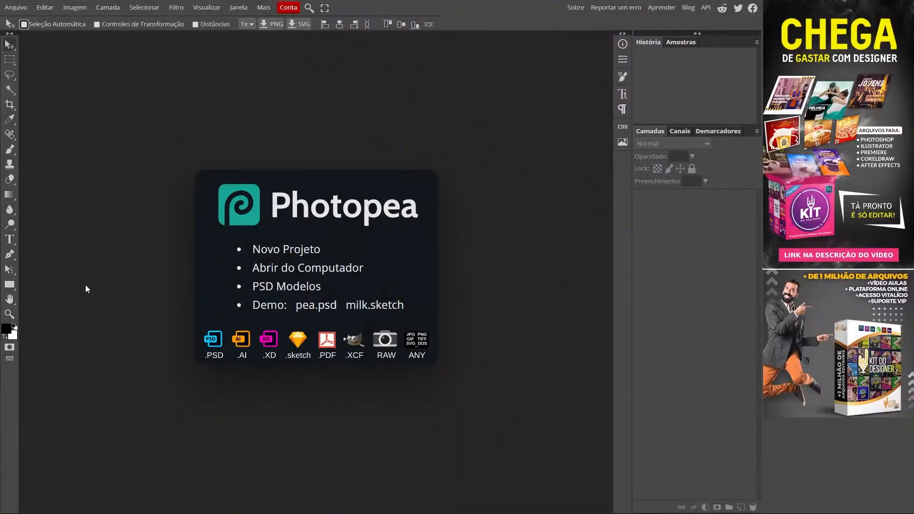
Start a new project named CAPA DE DISCO, 1000 pixels wide and 650 pixels high
click(287, 256)
text(CAPA DE DI)
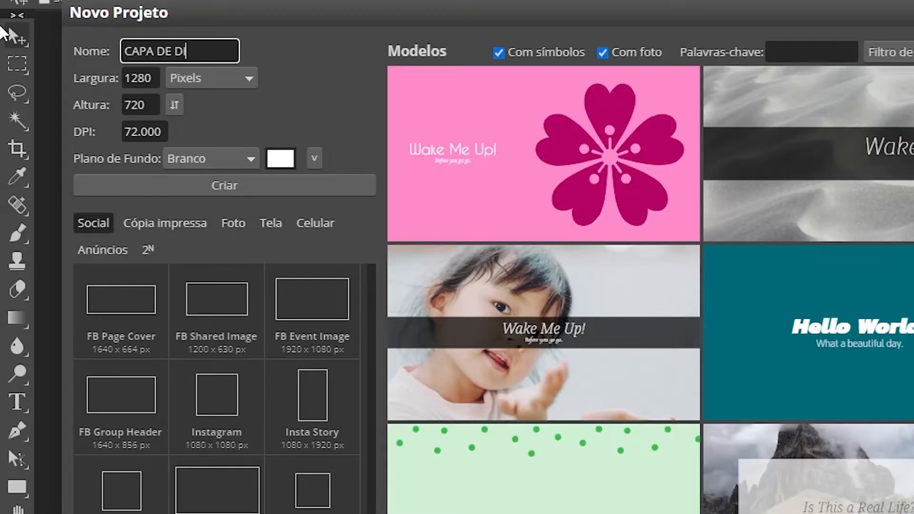
text(SCO)
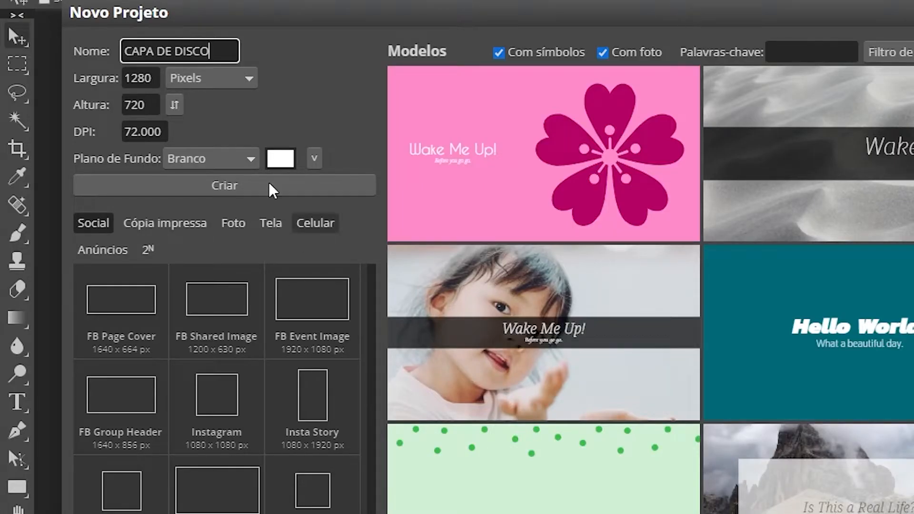
key(Tab)
text(100)
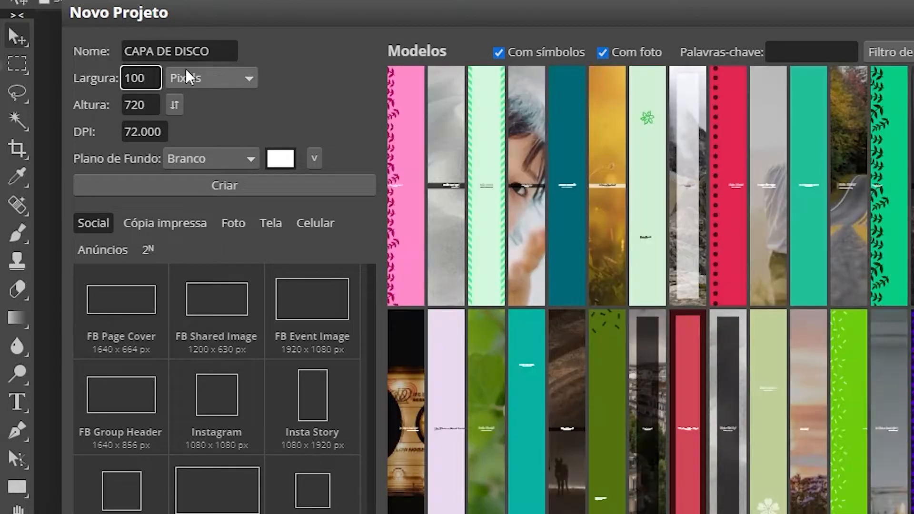
key(Tab)
text(650)
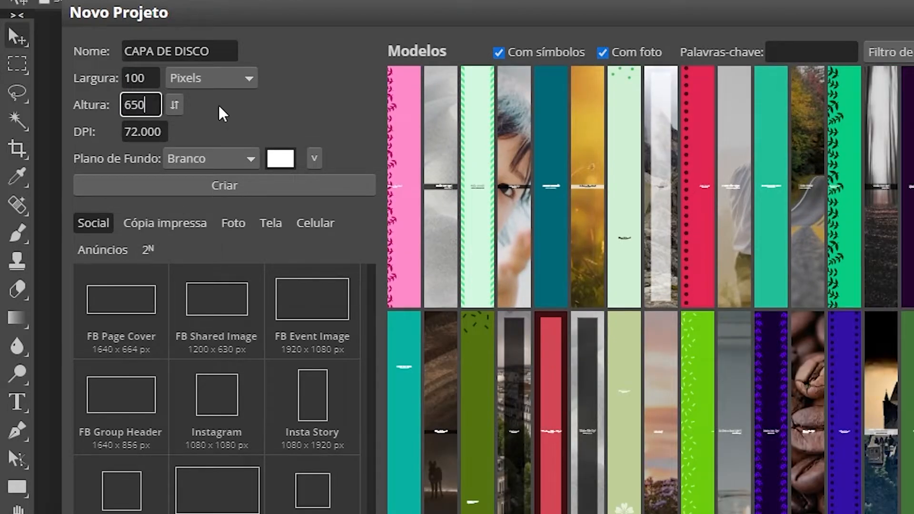
click(219, 105)
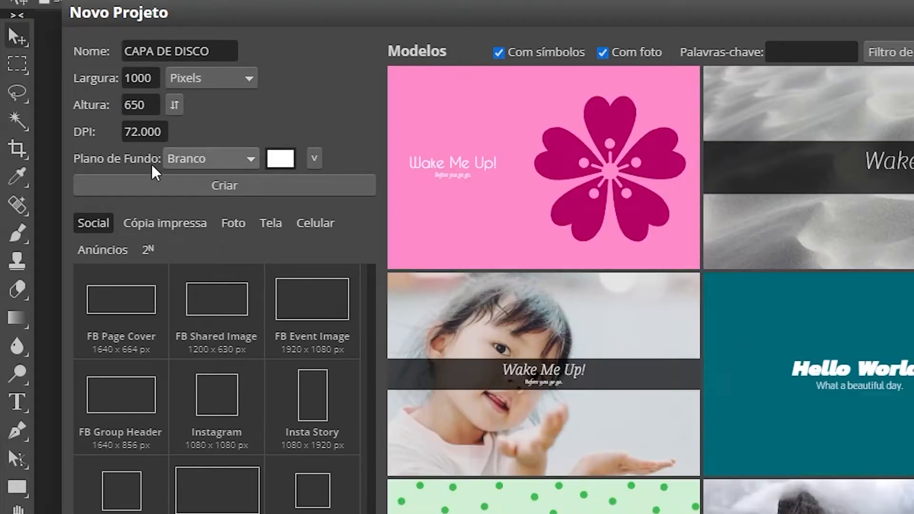
Set the new project's background to the custom light grey d7d3d3 and create the document
click(288, 165)
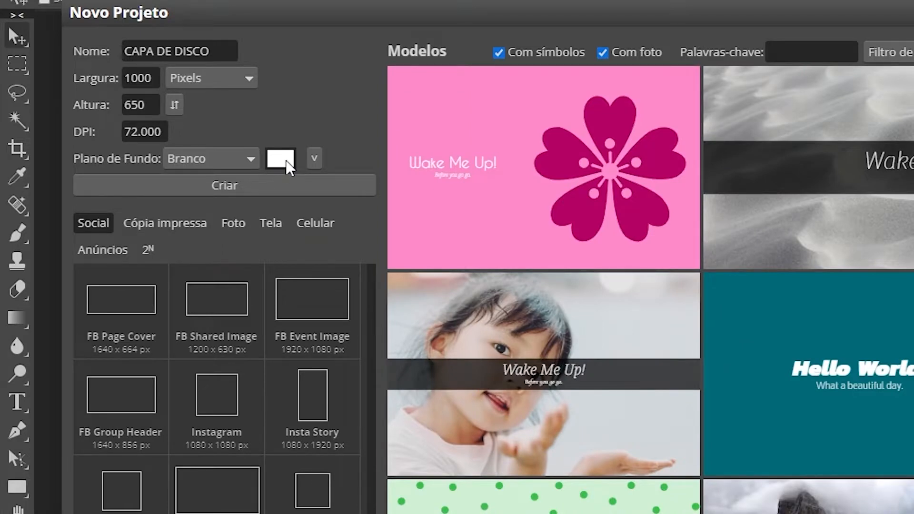
click(148, 150)
drag(148, 151, 150, 164)
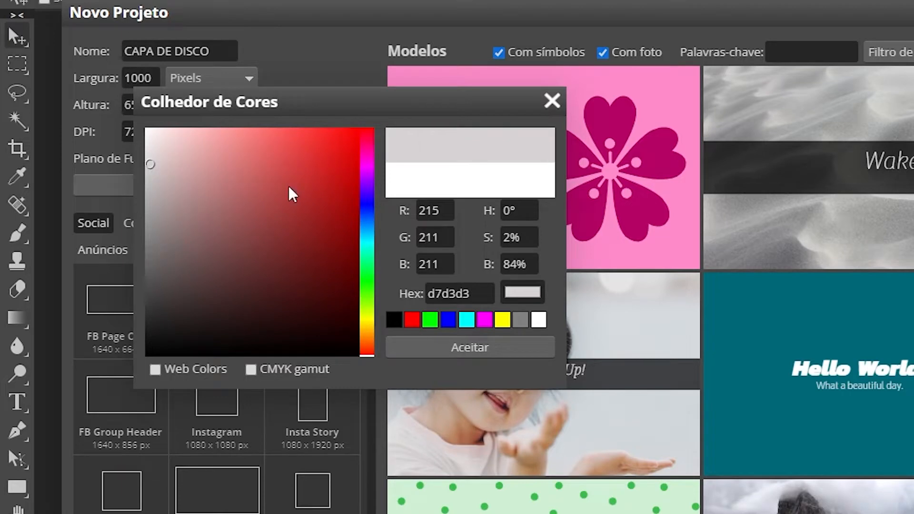
click(472, 347)
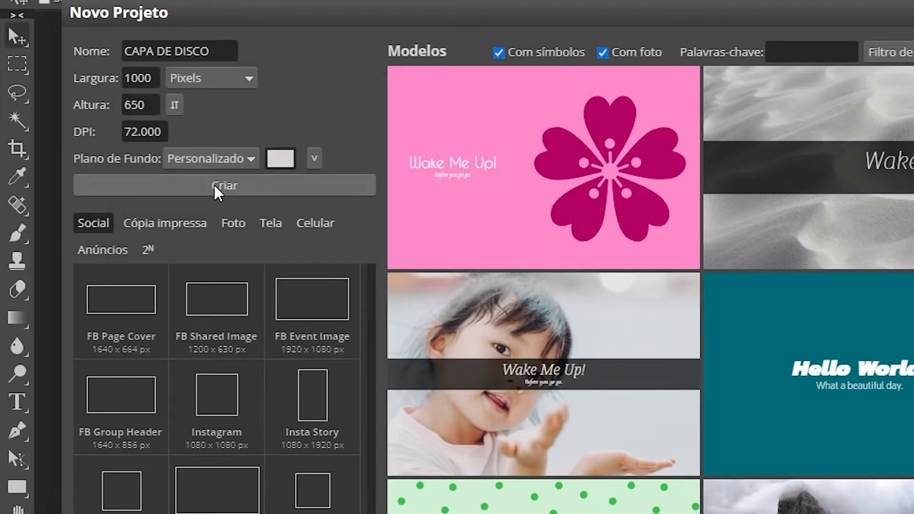
click(215, 186)
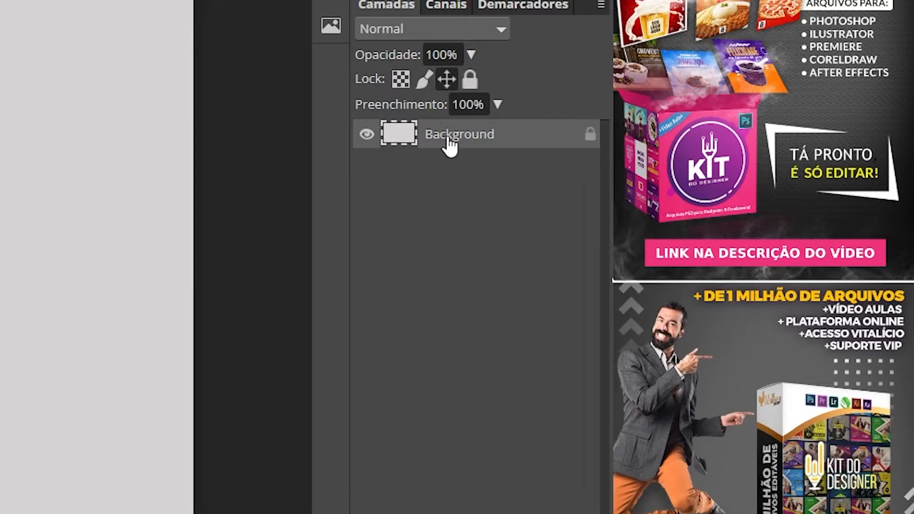
Rename the Background layer as FUNDO
double_click(449, 139)
text(FUNDO)
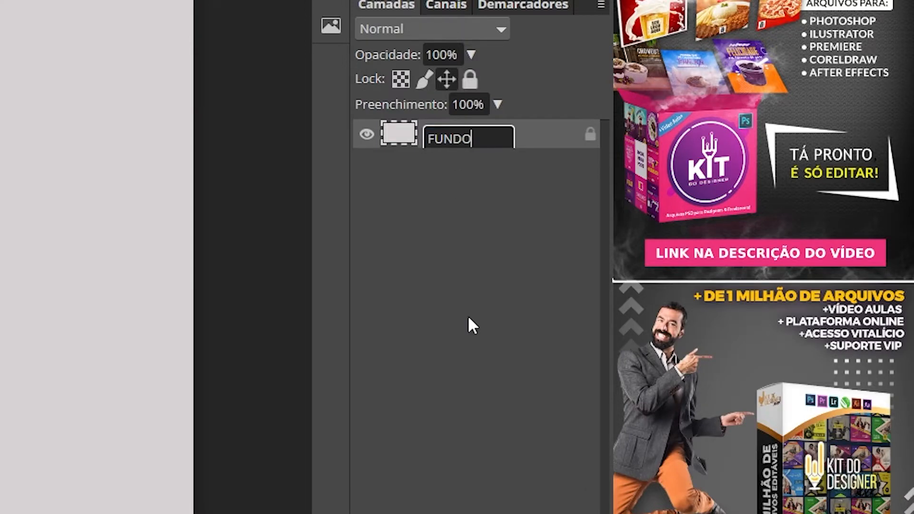
key(Return)
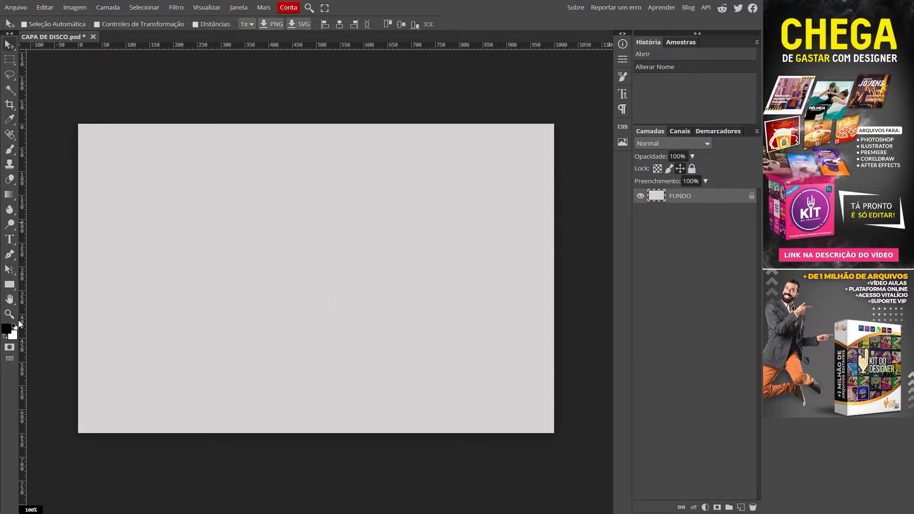
Create a black 450 × 450 px rectangle with the Rectangle tool and move it to about X 165, Y 100 on the canvas
right_click(10, 284)
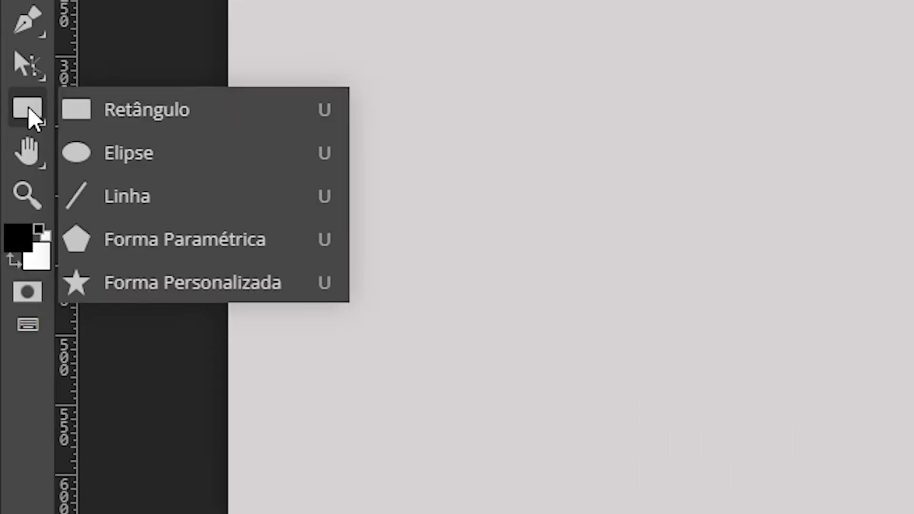
click(181, 105)
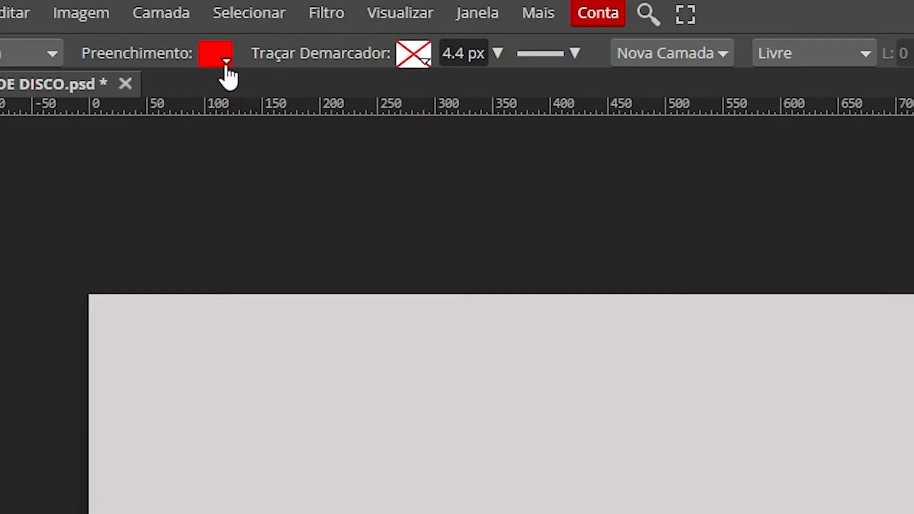
click(224, 62)
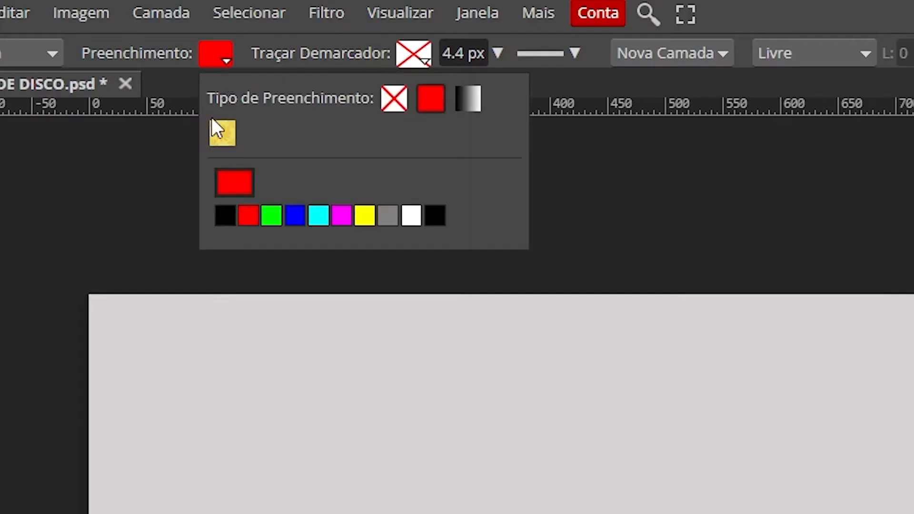
click(225, 216)
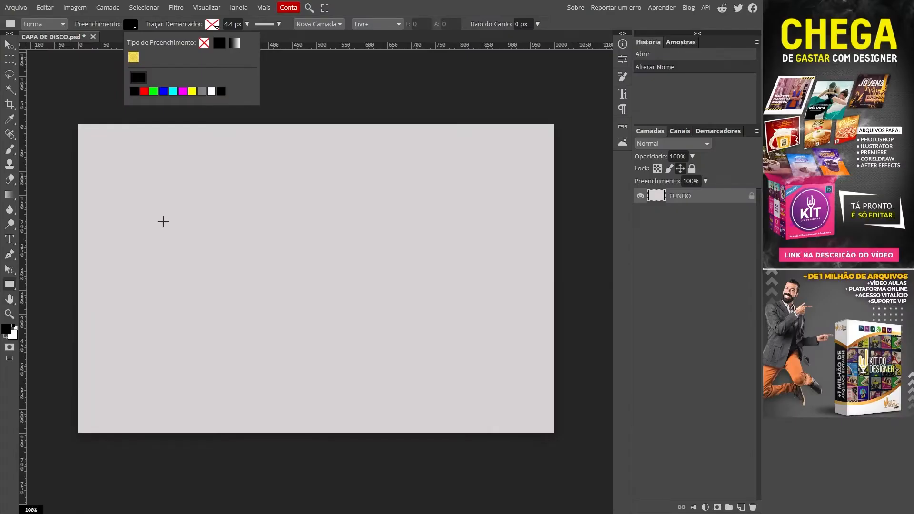
click(164, 221)
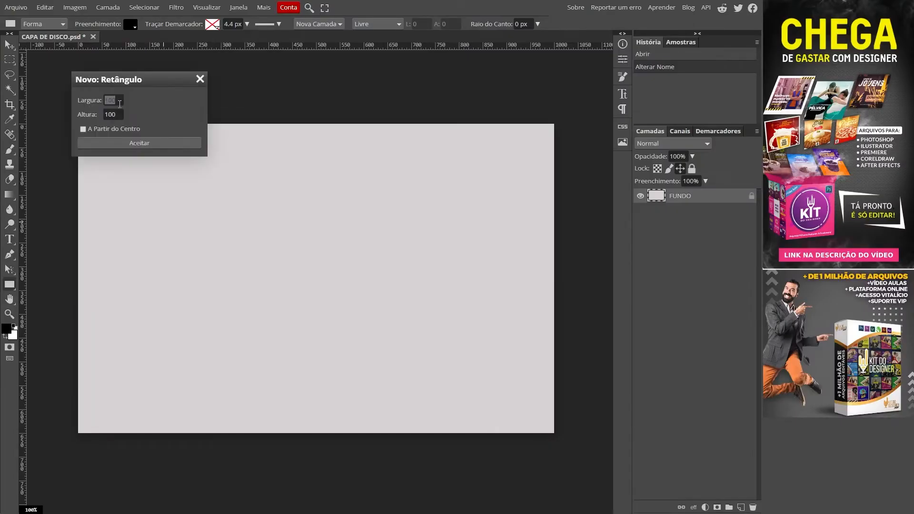
drag(119, 80, 281, 171)
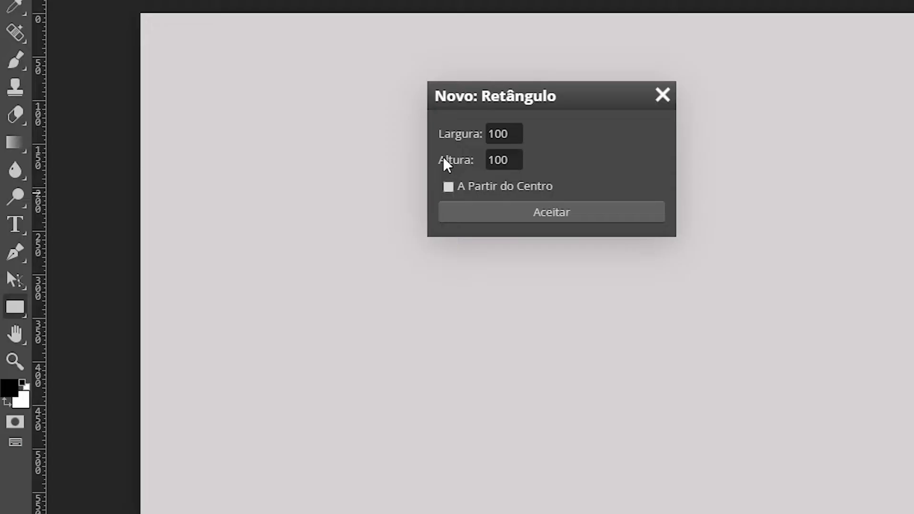
click(516, 135)
text(450)
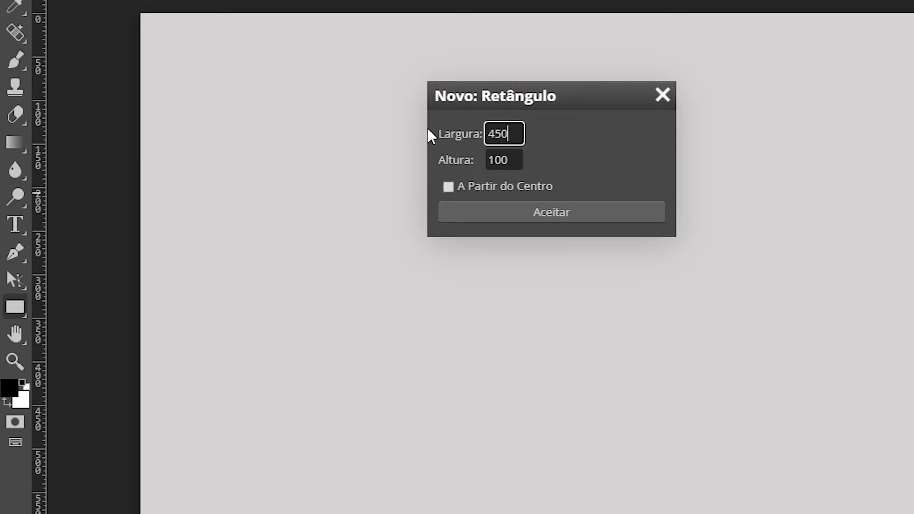
key(Tab)
text(450)
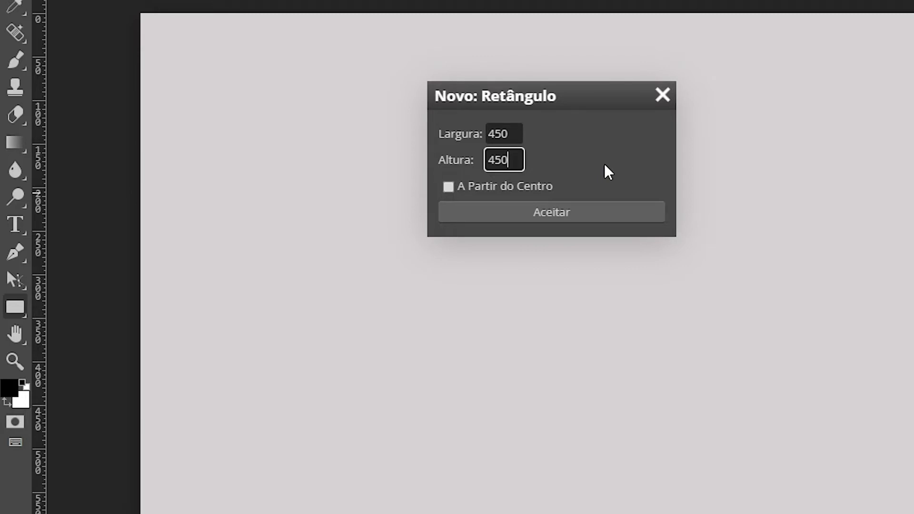
click(565, 213)
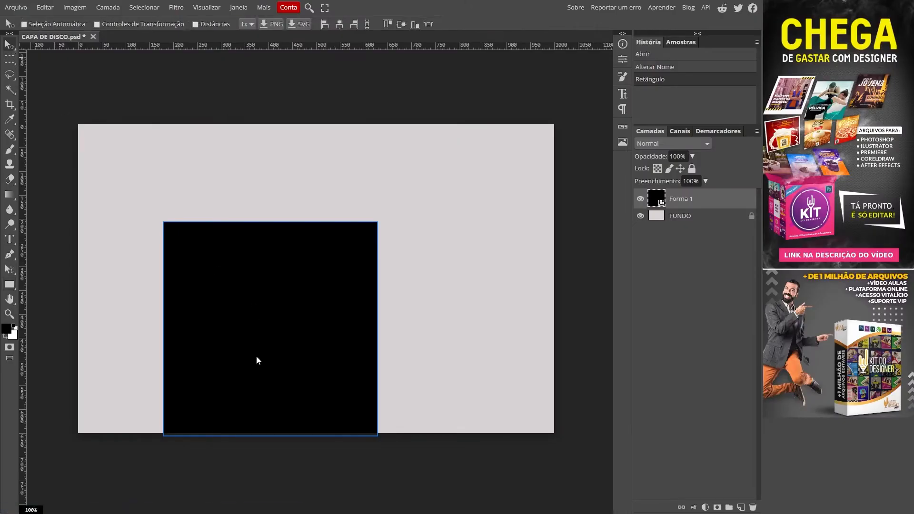
drag(257, 357, 236, 289)
key(ctrl+space)
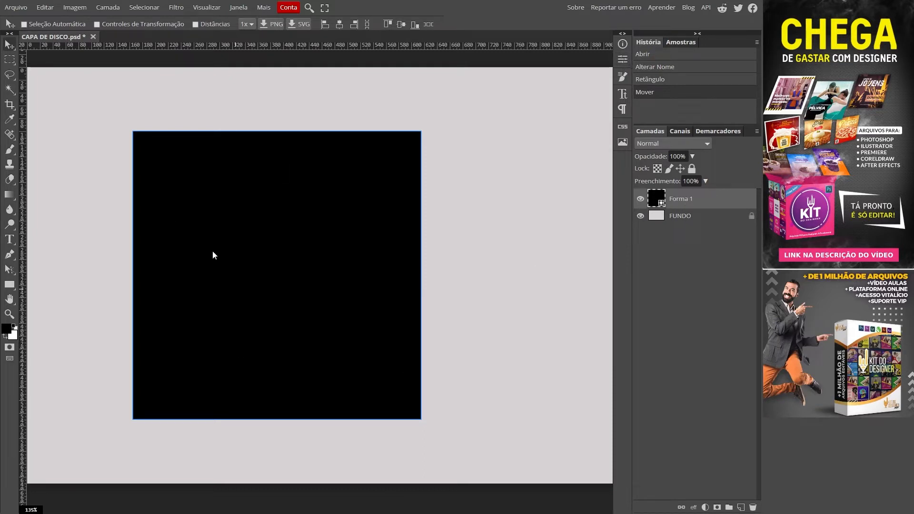
Round all four corners of the black square with the same radius of 4, and inspect the upper-right corner
click(623, 60)
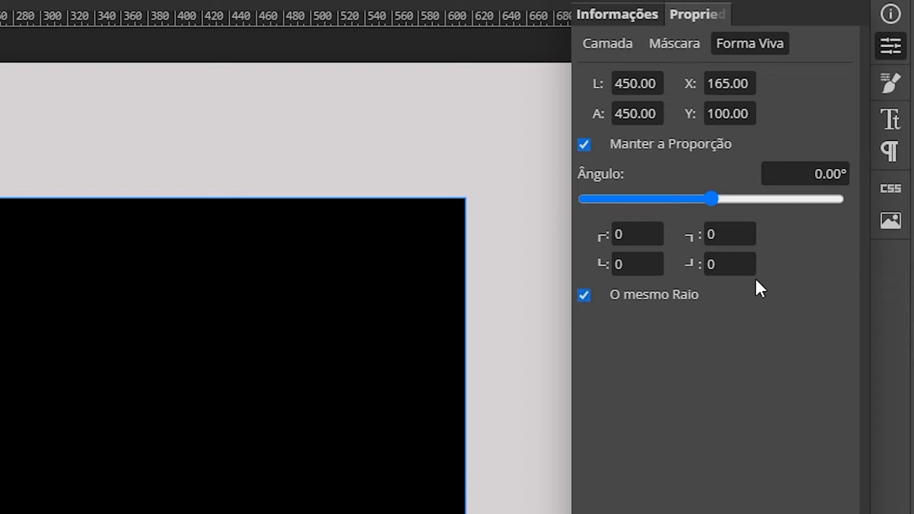
click(614, 234)
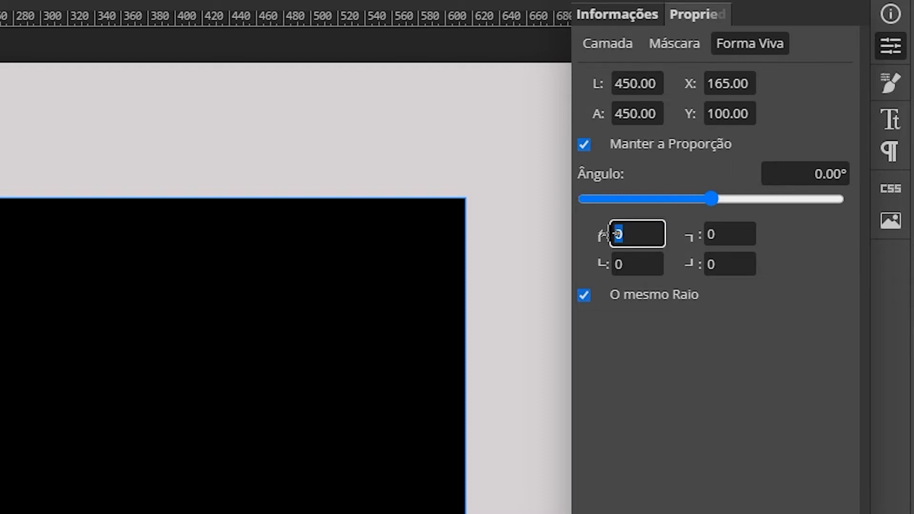
text(4)
click(676, 372)
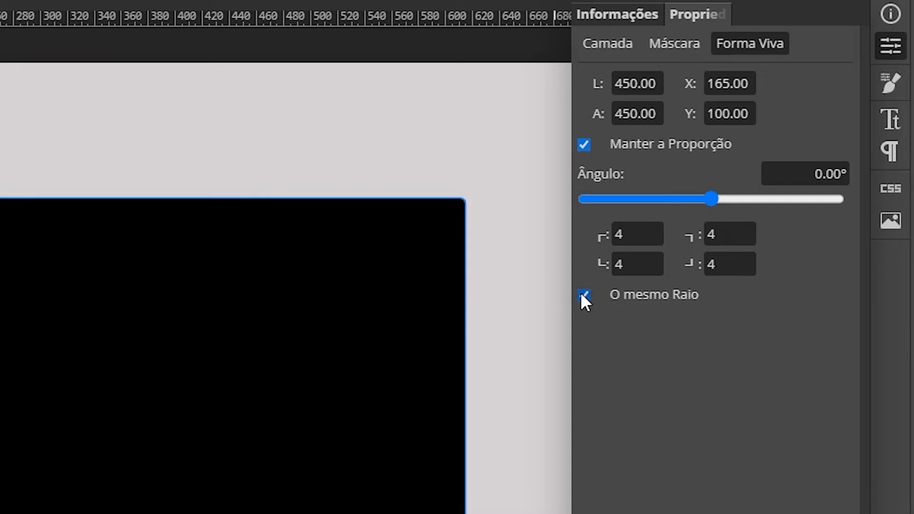
click(894, 51)
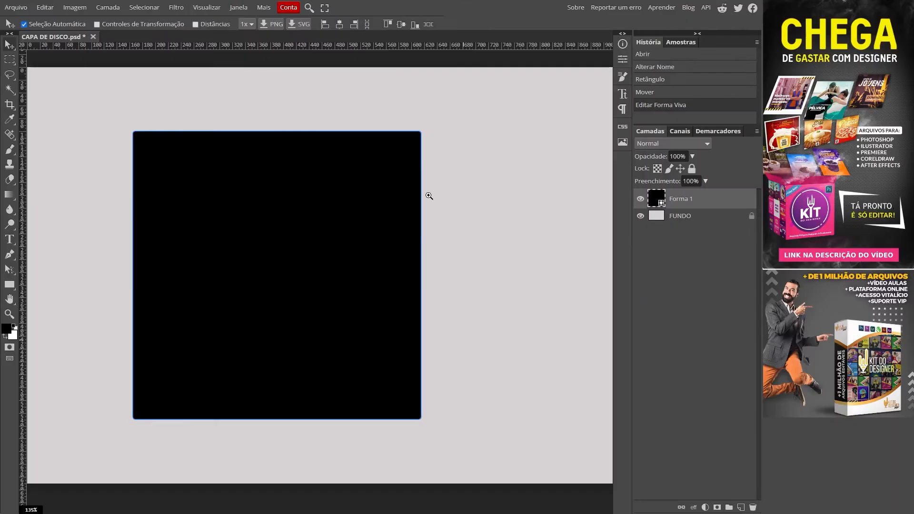
drag(418, 129, 480, 178)
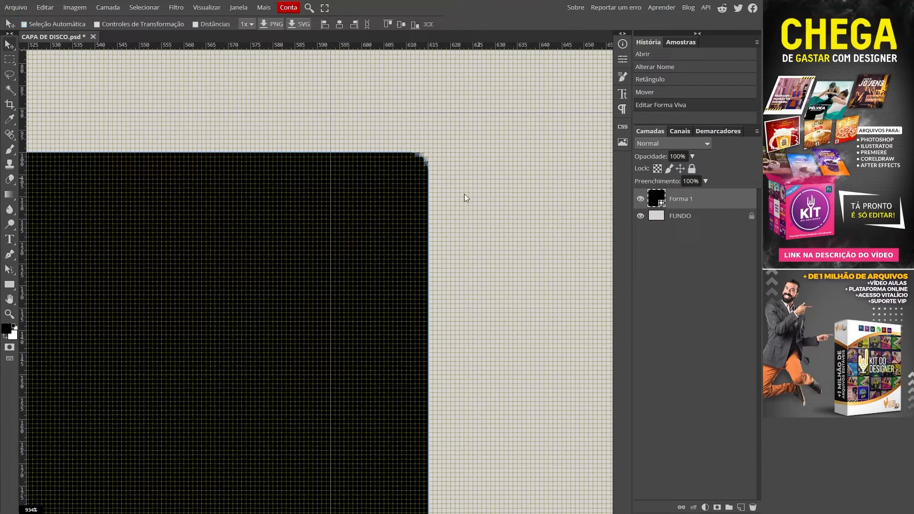
key(ctrl+0)
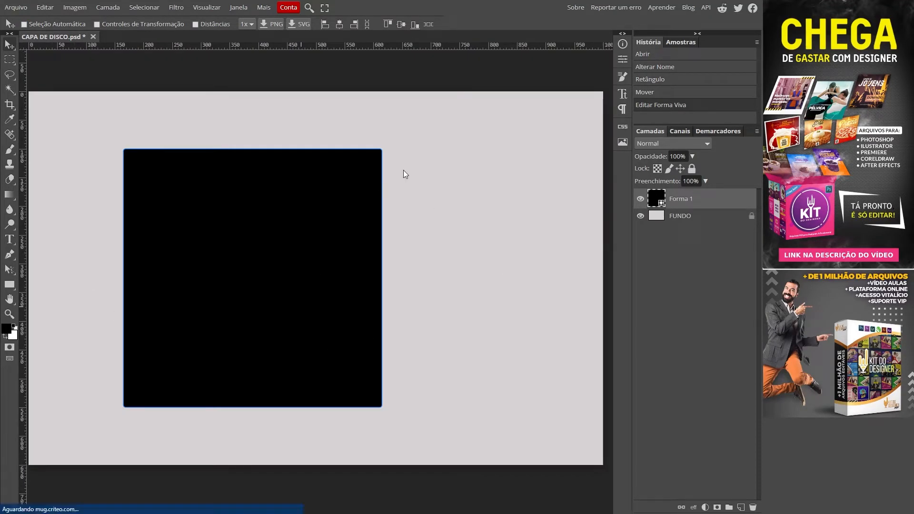
Place IMG PARA CAPA DE DISCO.jpg into the document and scale it to about 35% to match the black square's height
click(18, 8)
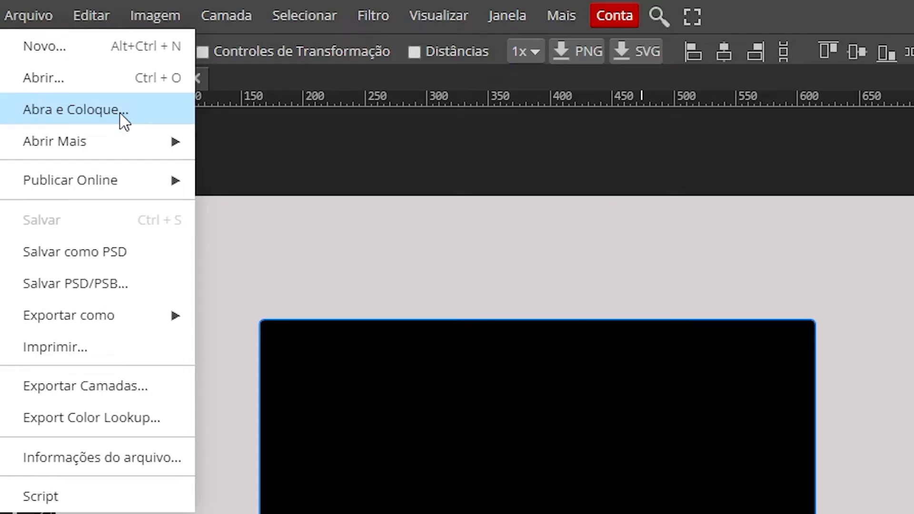
click(121, 111)
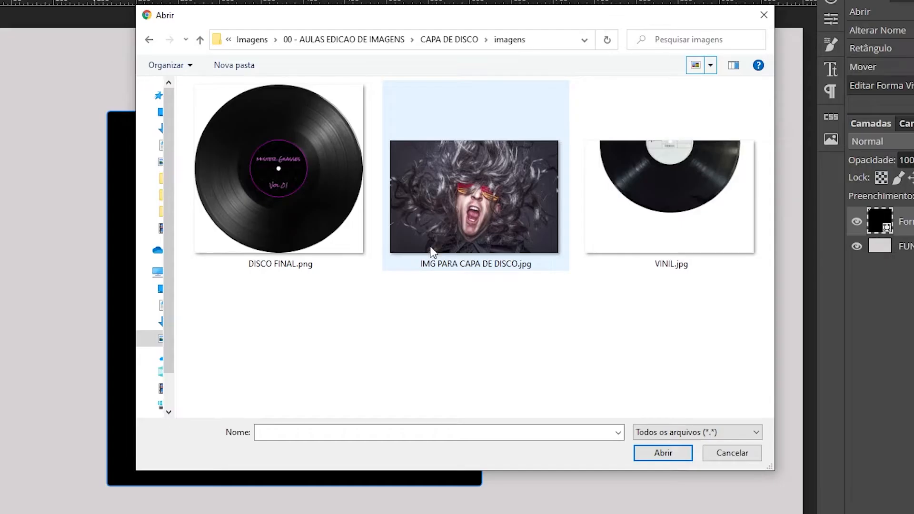
click(450, 223)
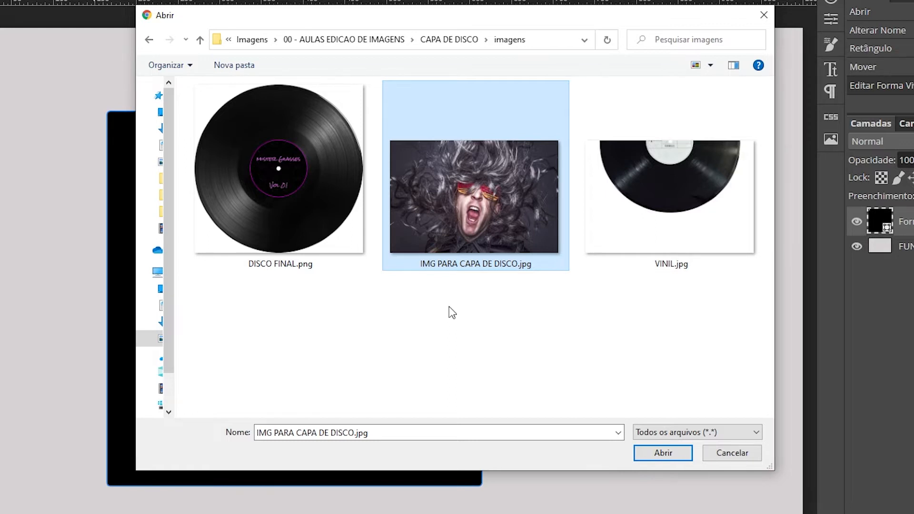
click(667, 454)
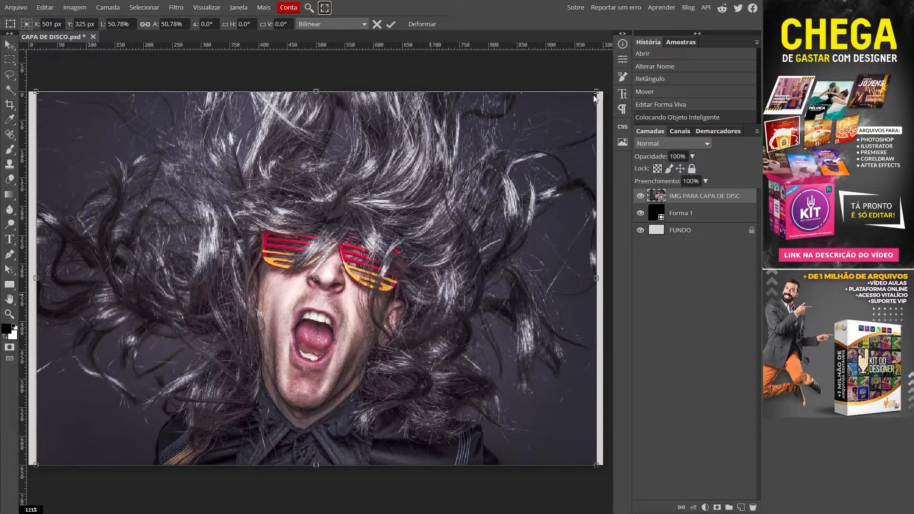
drag(591, 104, 501, 143)
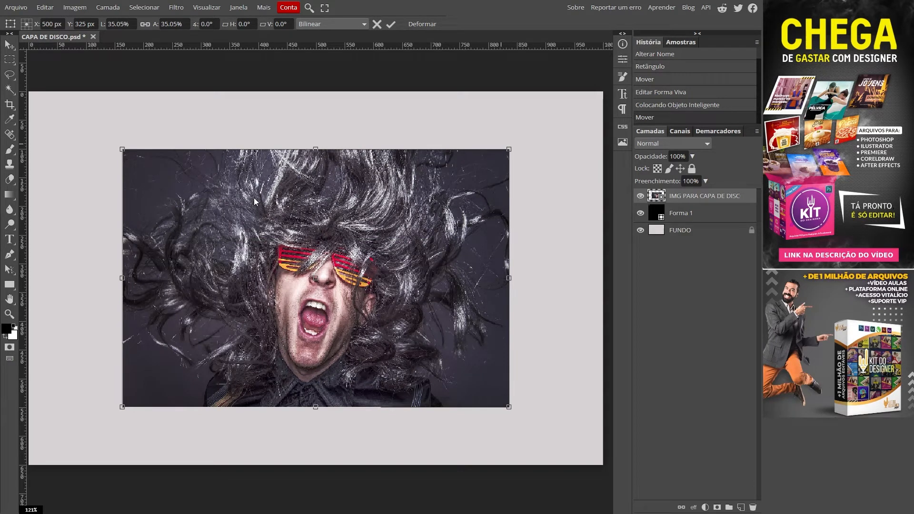
click(392, 24)
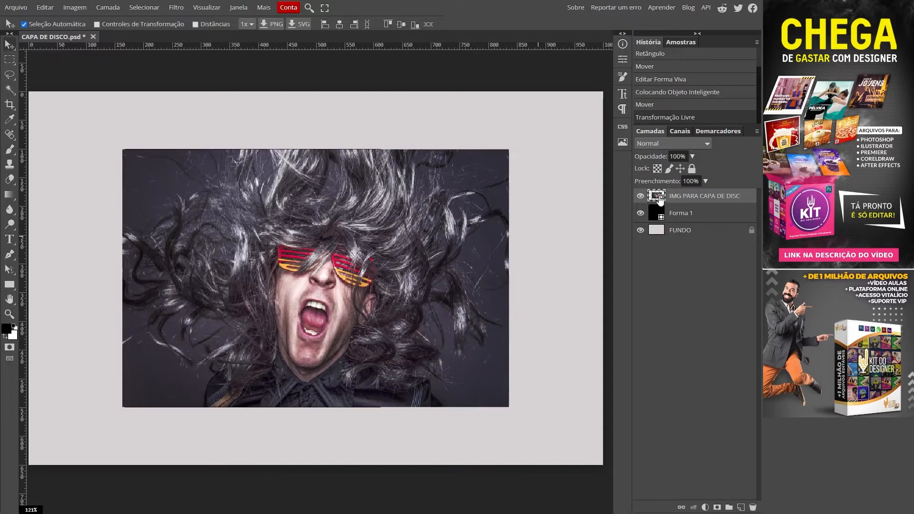
Compare the photo with the square beneath, clip the photo layer to the square, and rename the Forma 1 layer as CAPA
click(641, 196)
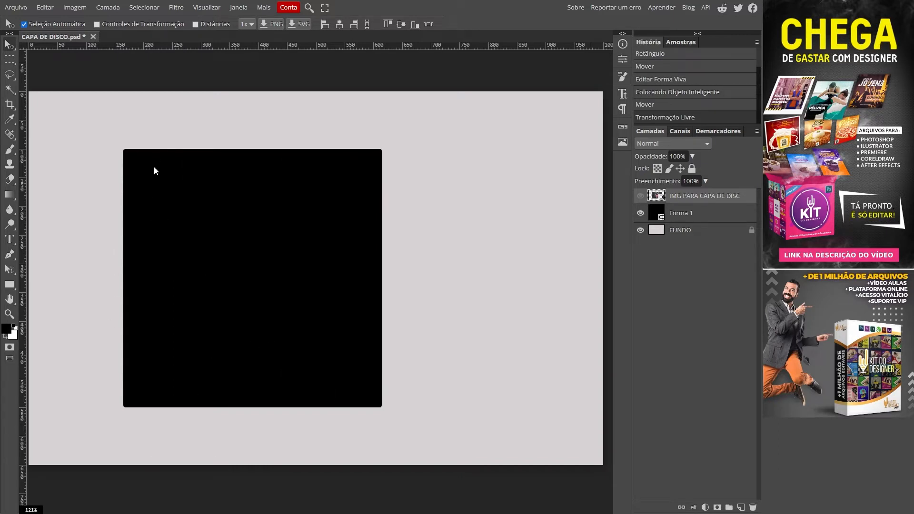
click(641, 195)
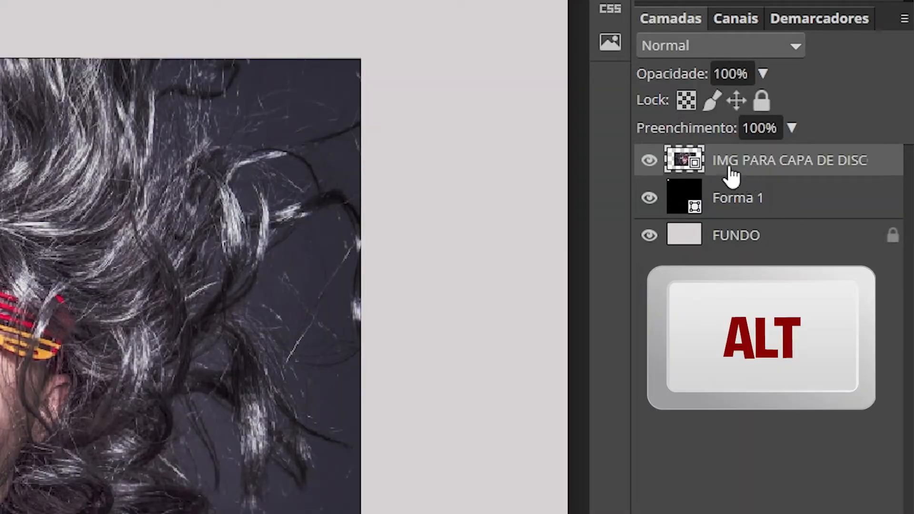
alt+click(682, 165)
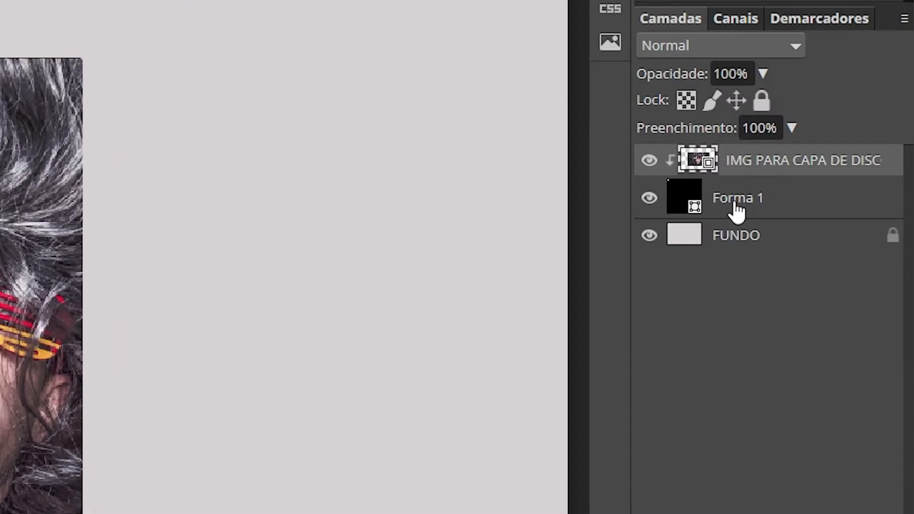
double_click(738, 200)
text(CAPA)
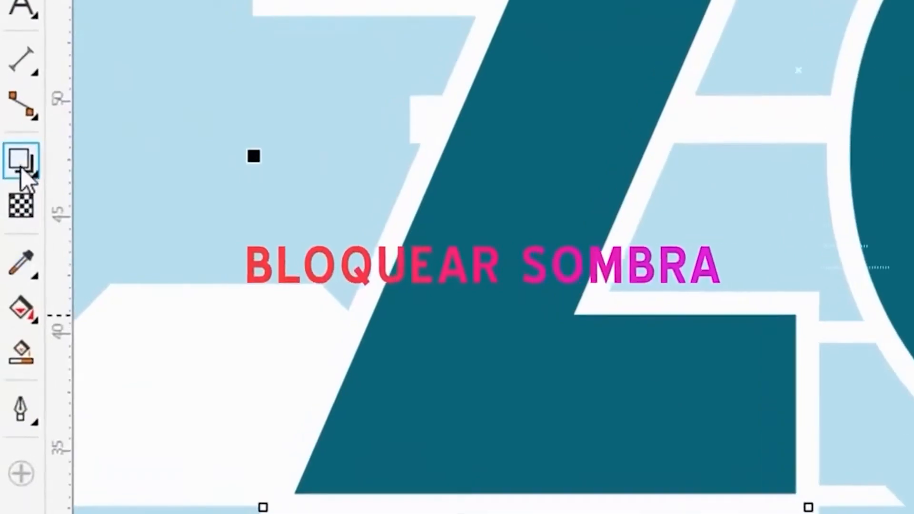
click(21, 162)
click(151, 370)
drag(433, 254, 448, 272)
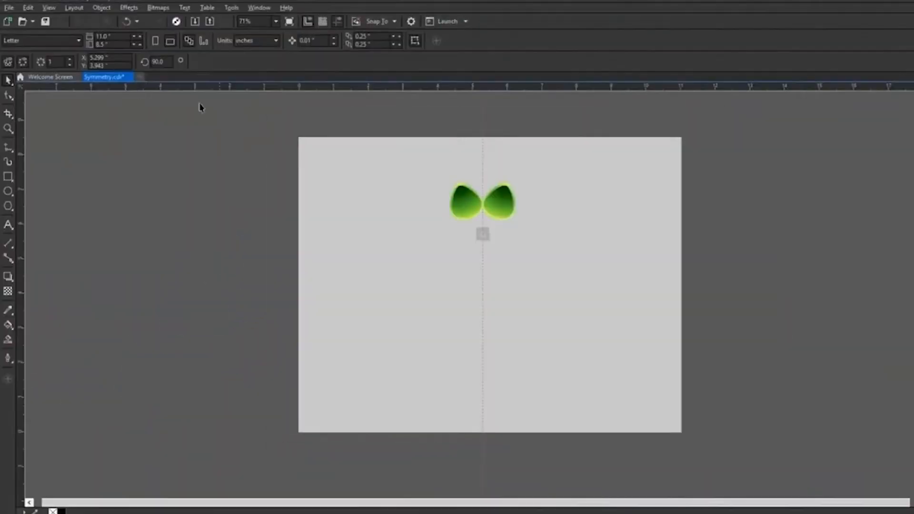
click(70, 59)
click(70, 59)
click(71, 60)
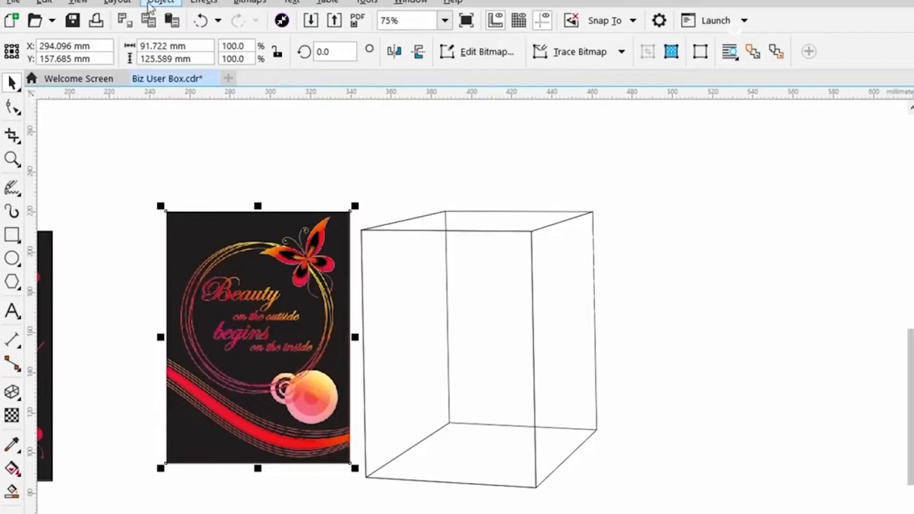
click(150, 7)
click(268, 250)
drag(350, 463, 539, 490)
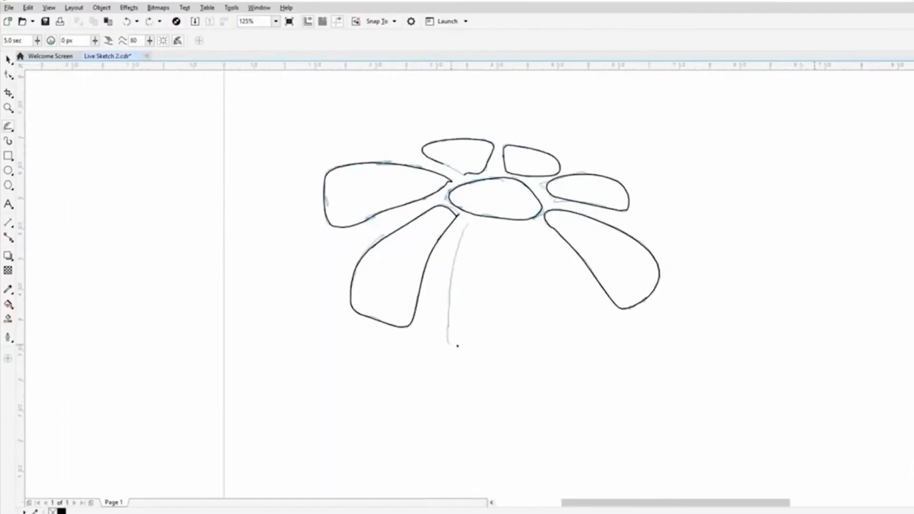
drag(429, 210, 384, 302)
drag(474, 235, 470, 327)
drag(514, 241, 558, 331)
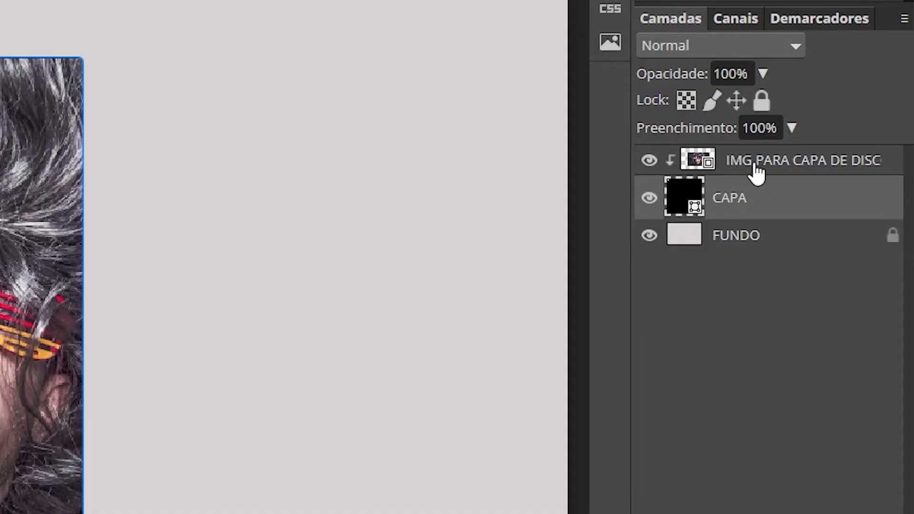
Reposition the clipped photo so the face is centred on the cover and the photo fills the square down to its lower edge
click(821, 171)
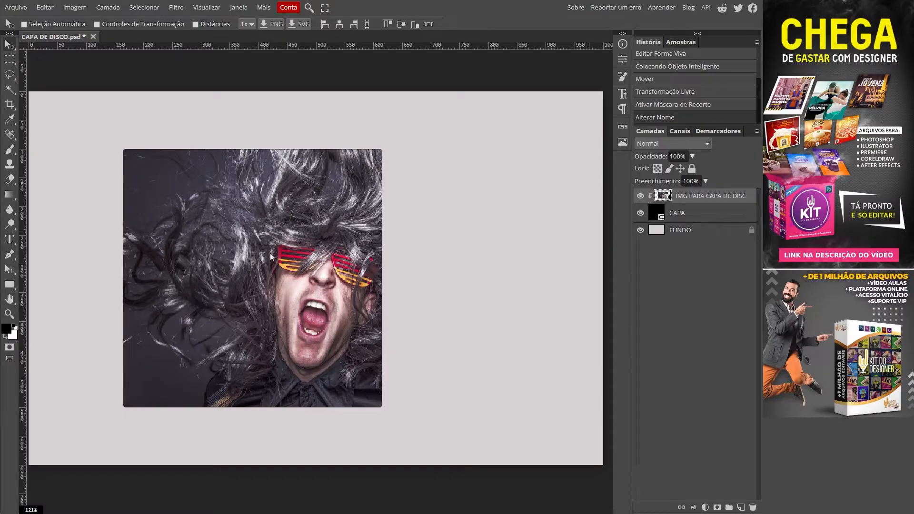
drag(302, 247, 235, 240)
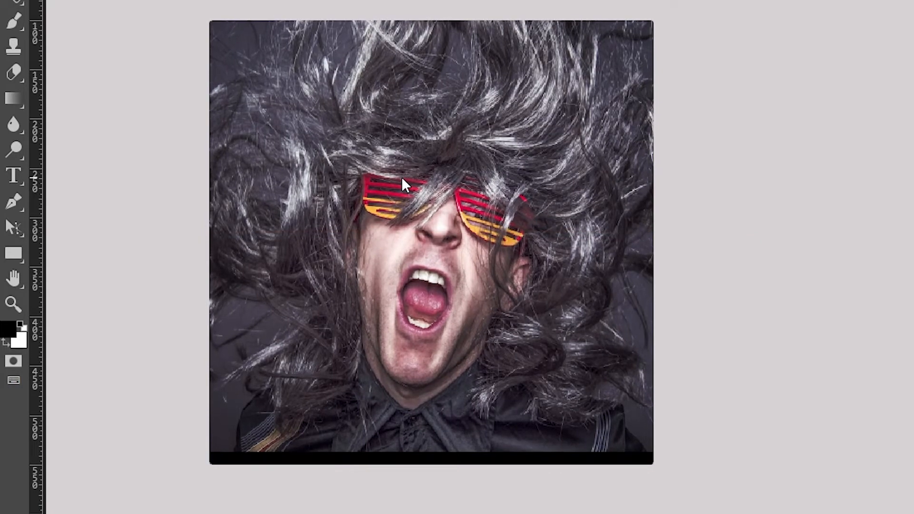
drag(403, 180, 405, 193)
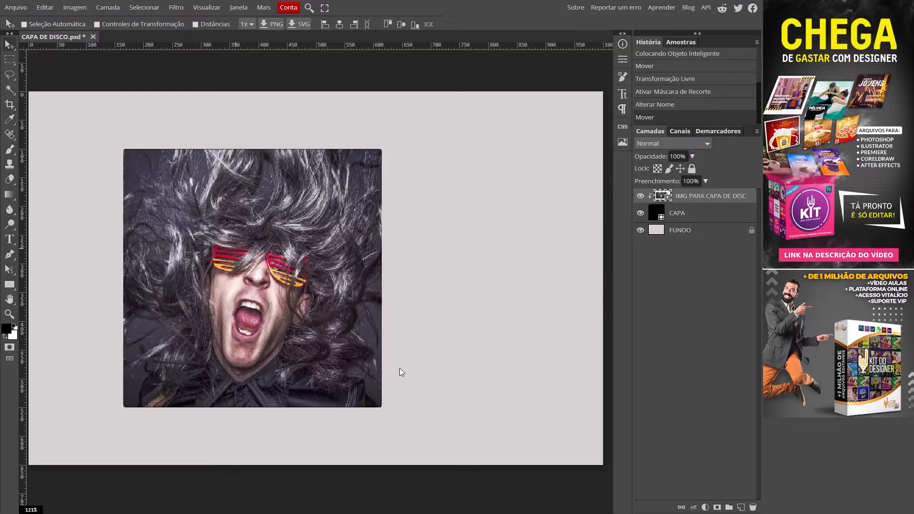
click(679, 216)
drag(148, 407, 163, 413)
scroll(163, 413, up, 2)
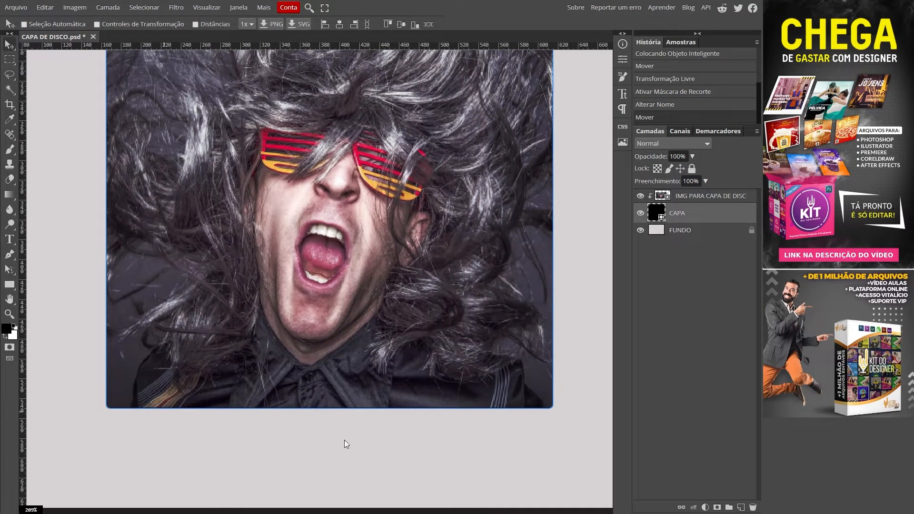
With the photo layer selected, set the Rectangle tool's fill to the dark purplish grey 443e48 sampled from the photo's background
click(676, 197)
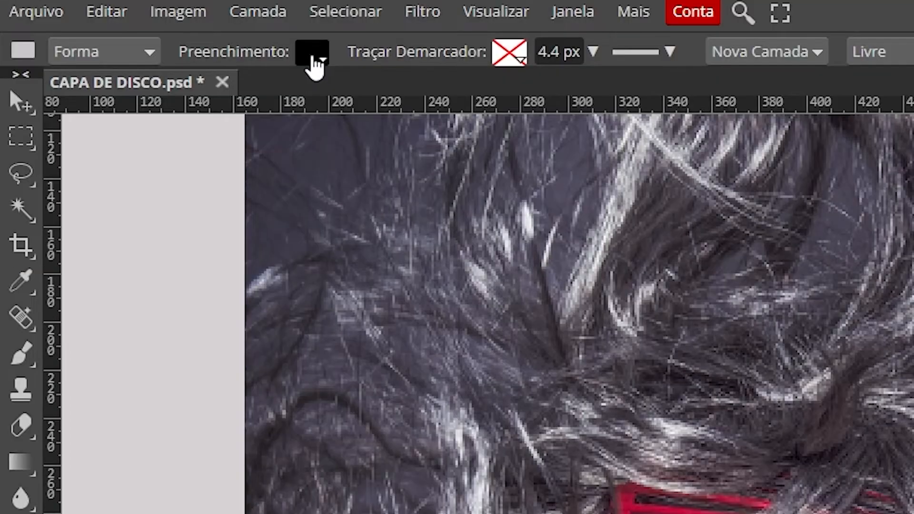
click(313, 55)
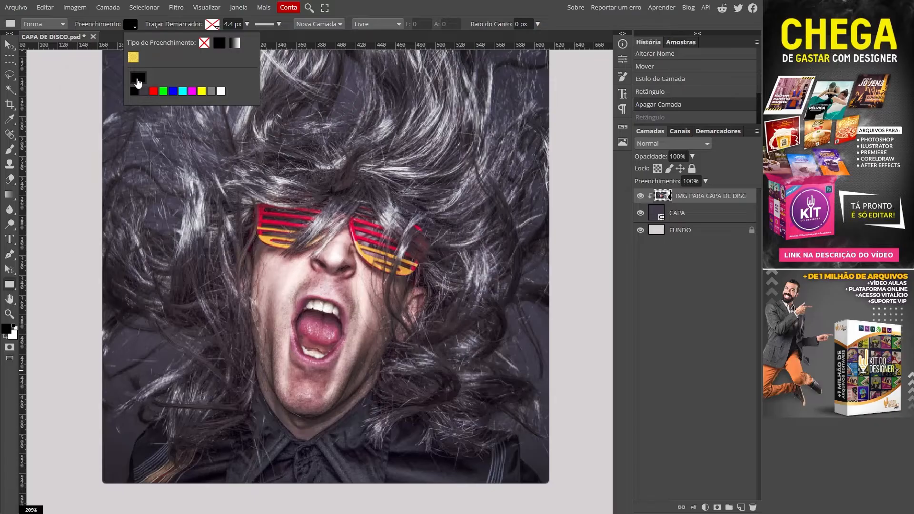
click(331, 181)
drag(92, 81, 196, 140)
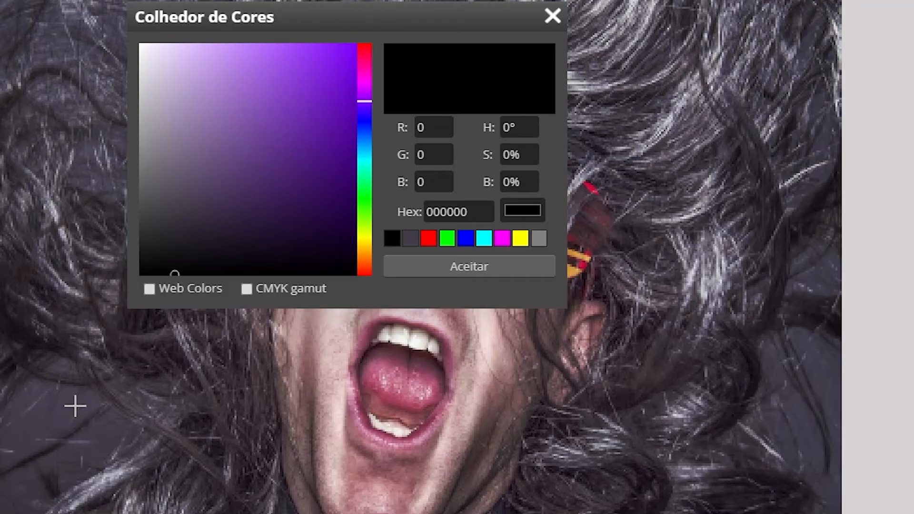
click(74, 402)
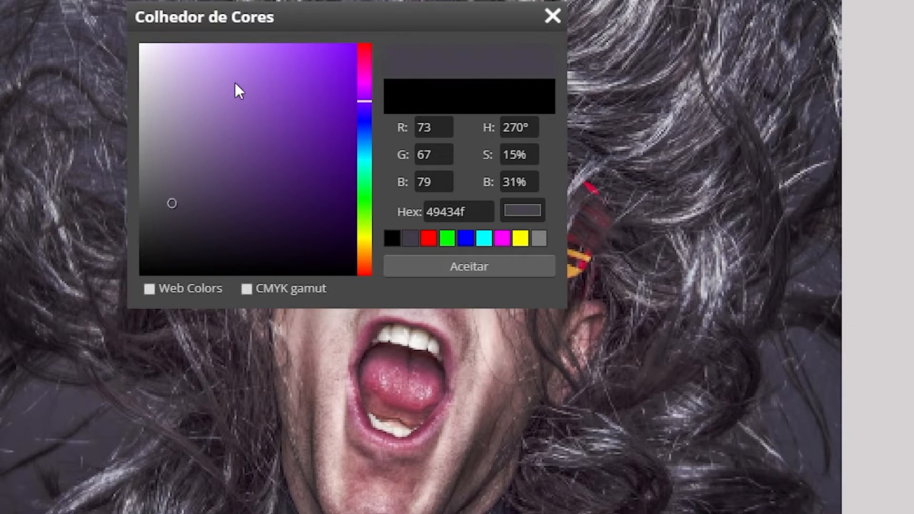
click(113, 426)
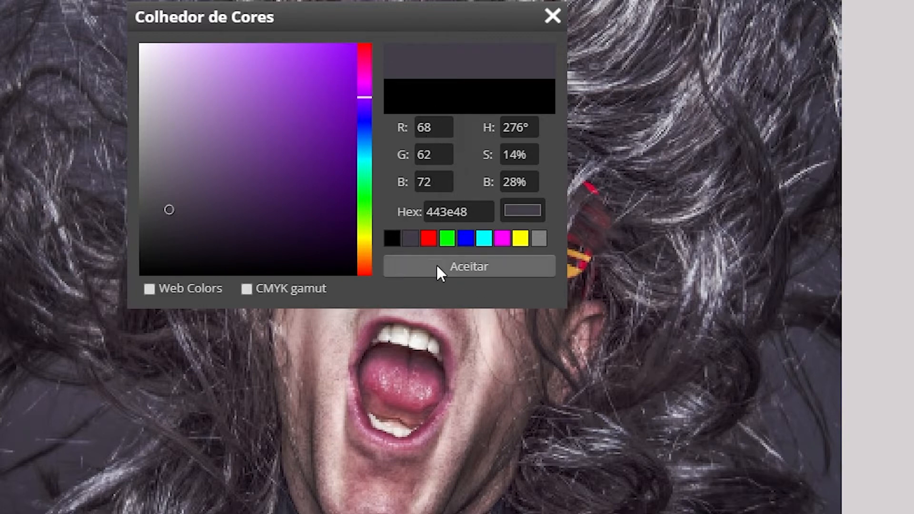
click(437, 264)
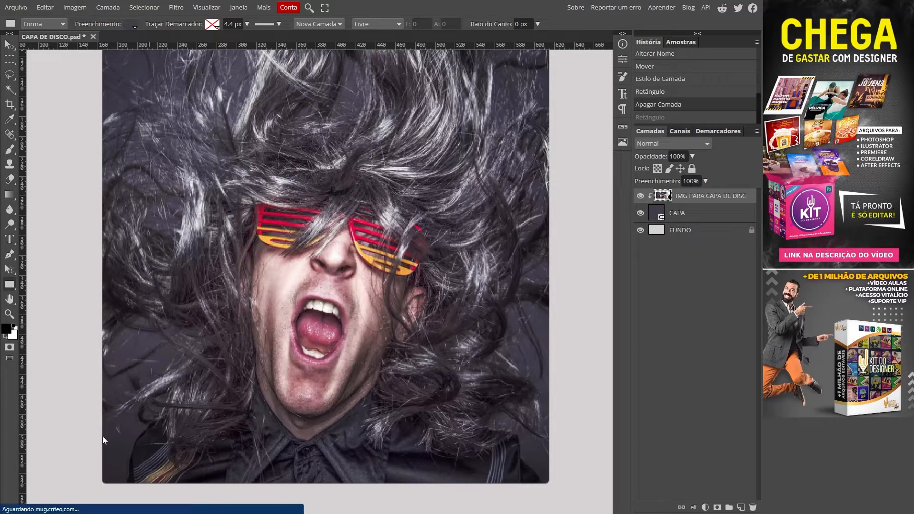
Draw a footer rectangle about 450 × 48 px across the lower edge of the cover and rename its layer as RODAPE
drag(103, 435, 551, 461)
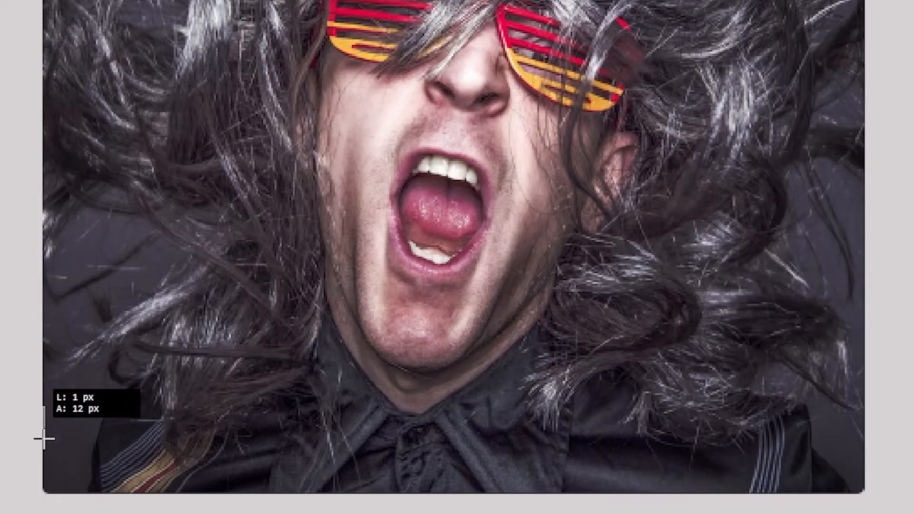
drag(866, 453, 863, 493)
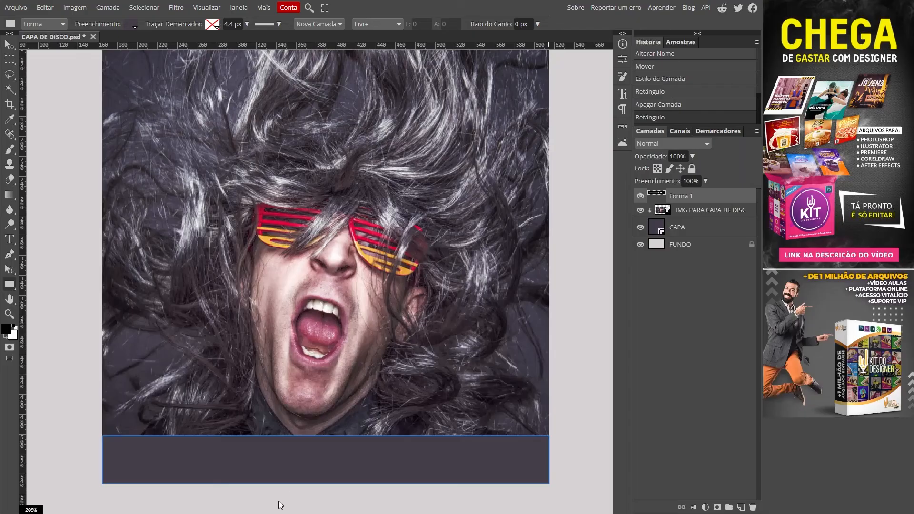
scroll(278, 501, up, 3)
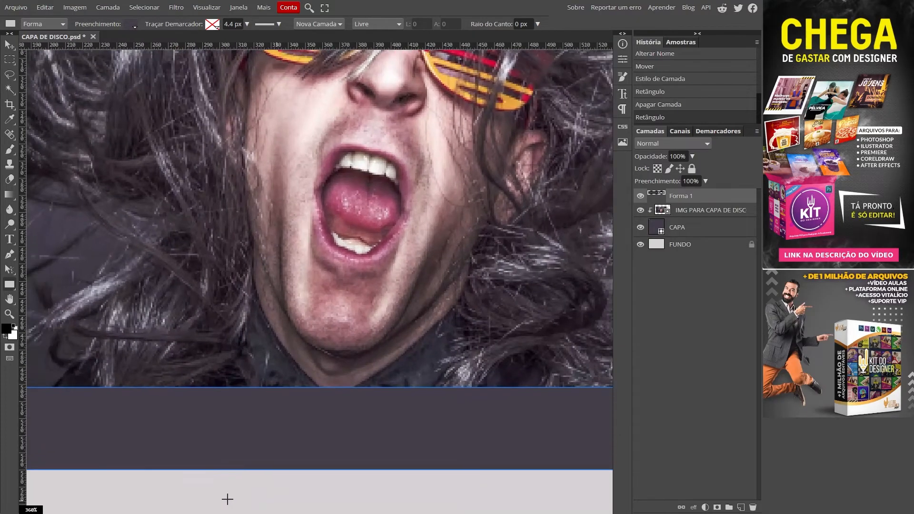
drag(227, 498, 408, 368)
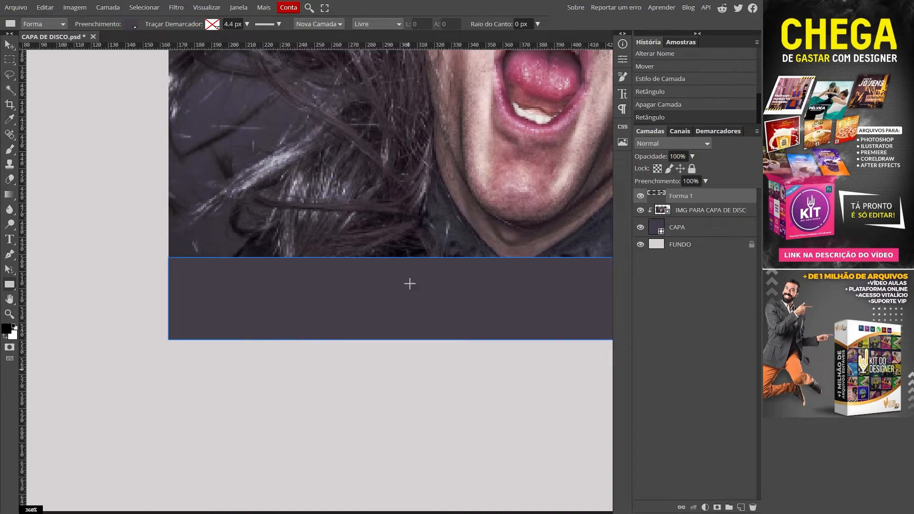
double_click(686, 197)
text(RODAPE)
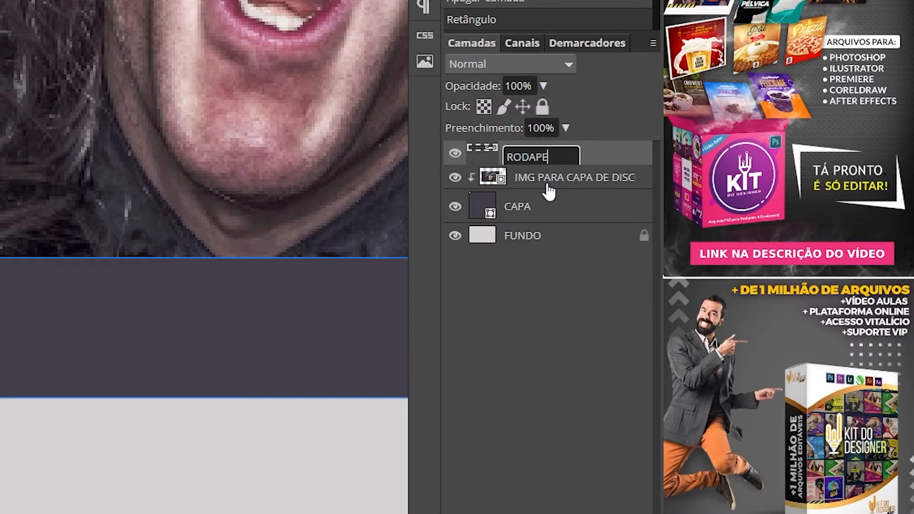
key(Return)
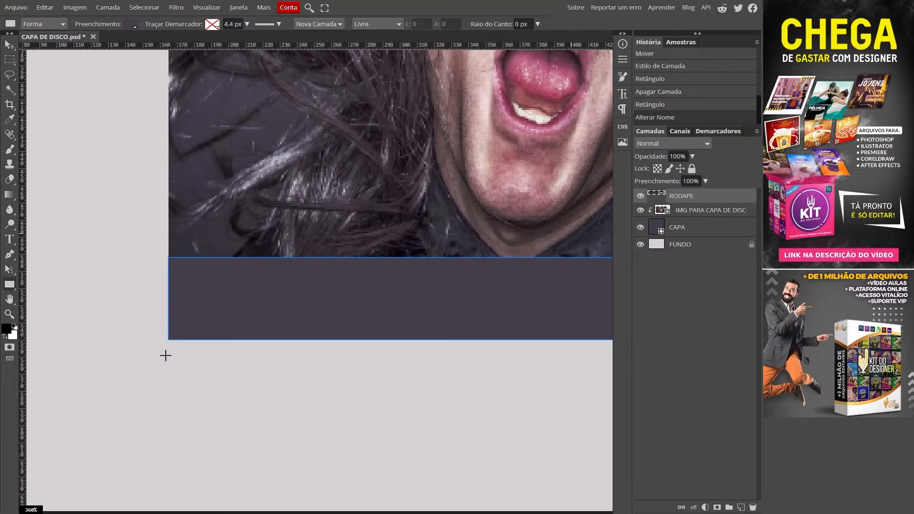
Round only the lower-left and lower-right corners of the RODAPE rectangle with a radius of 4
scroll(167, 331, up, 4)
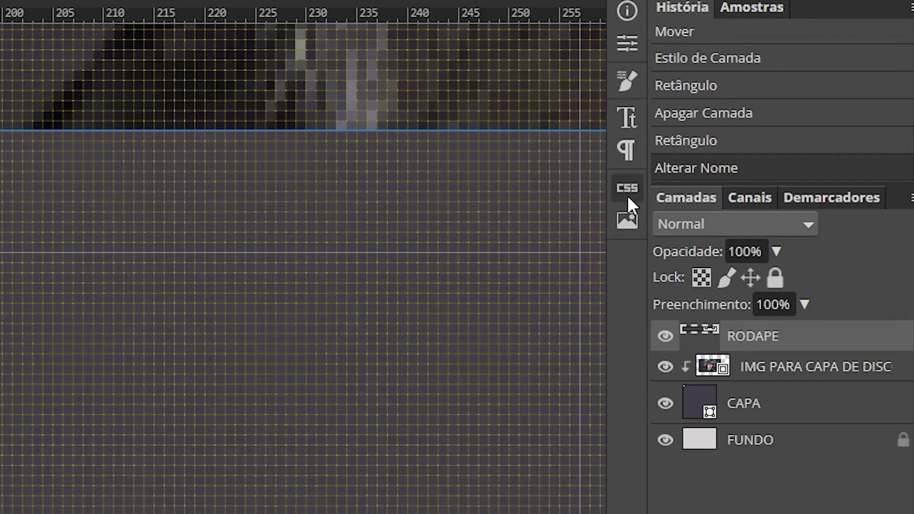
click(625, 43)
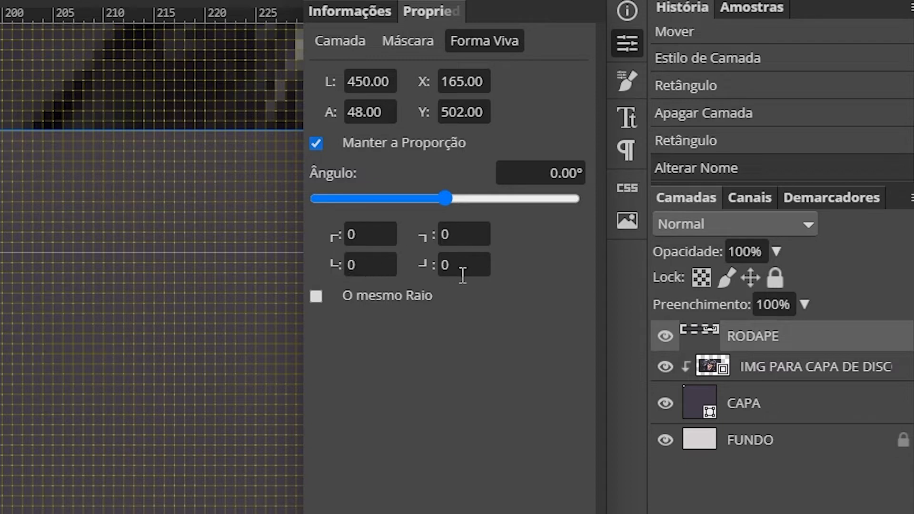
click(364, 264)
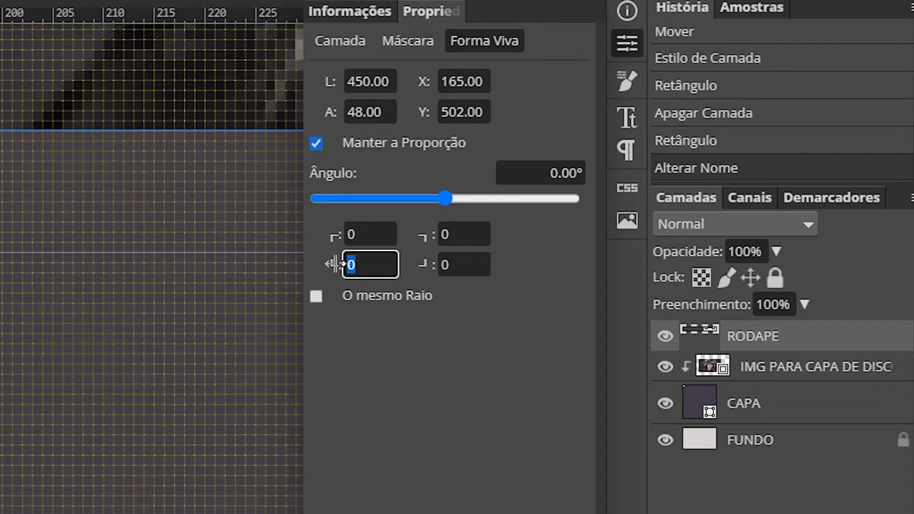
text(4)
click(458, 274)
text(4)
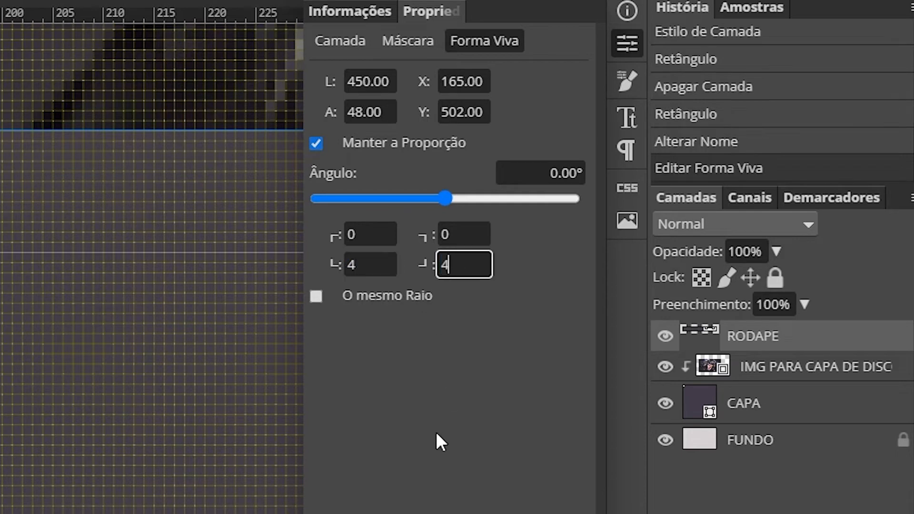
key(Return)
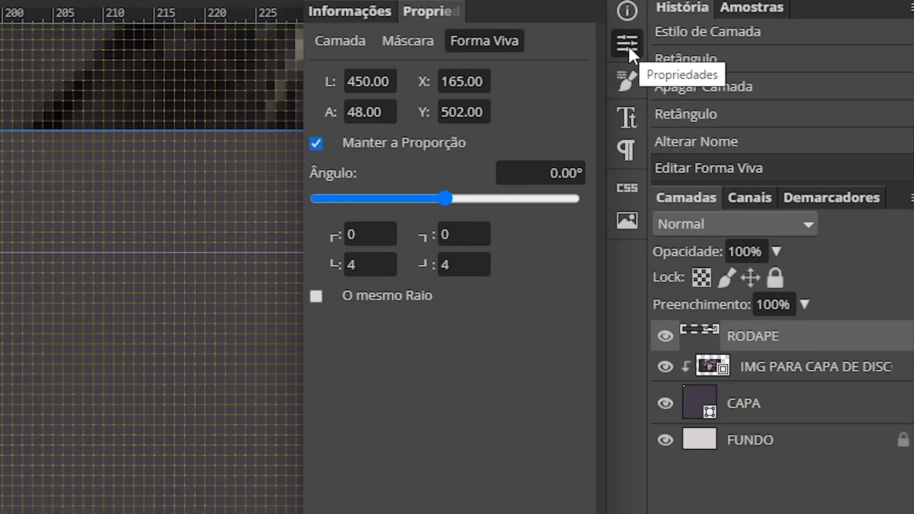
Lower the opacity of the RODAPE layer to 70%
click(628, 47)
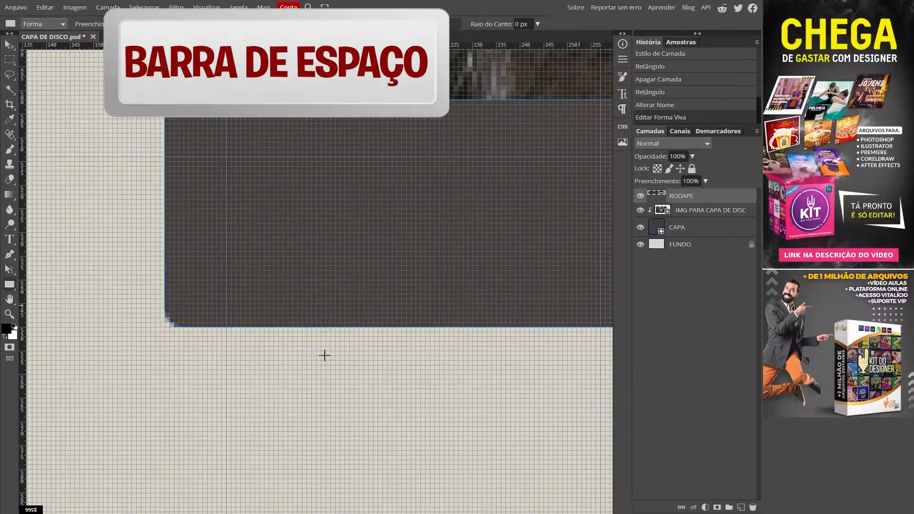
key(space)
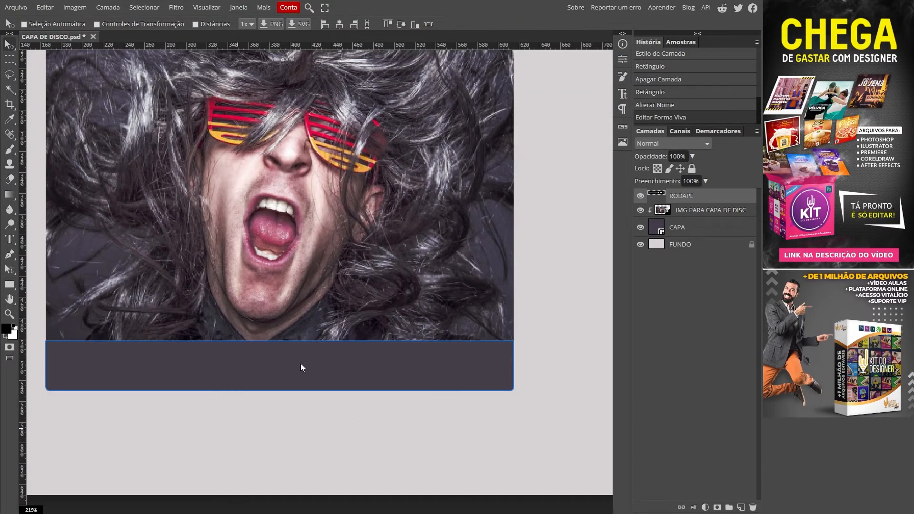
click(692, 157)
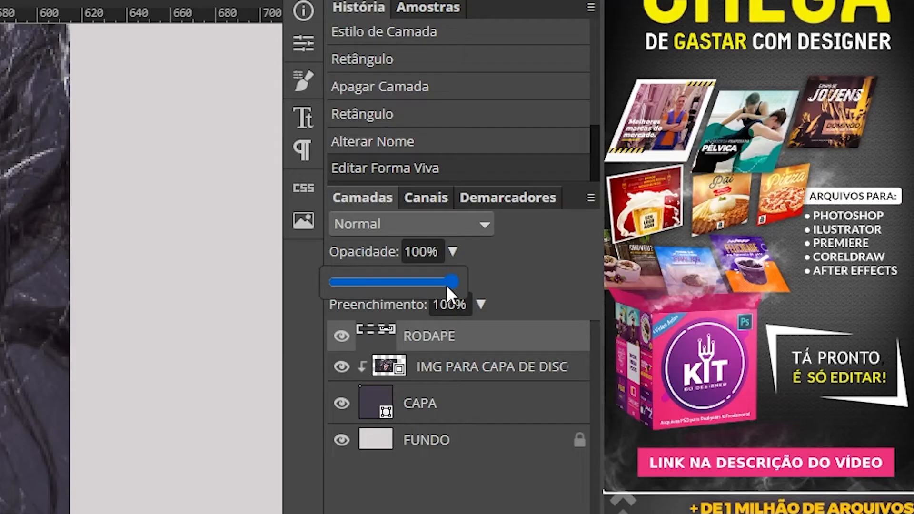
drag(446, 285, 413, 286)
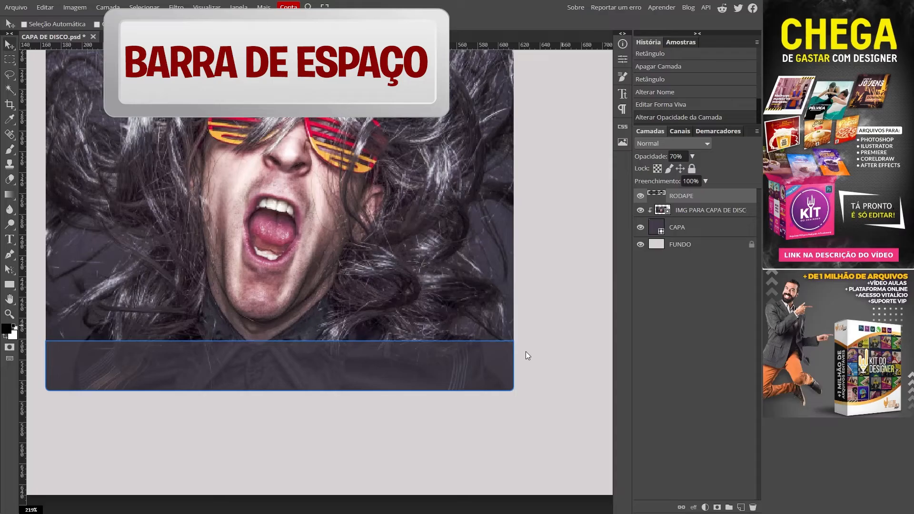
key(ctrl+0)
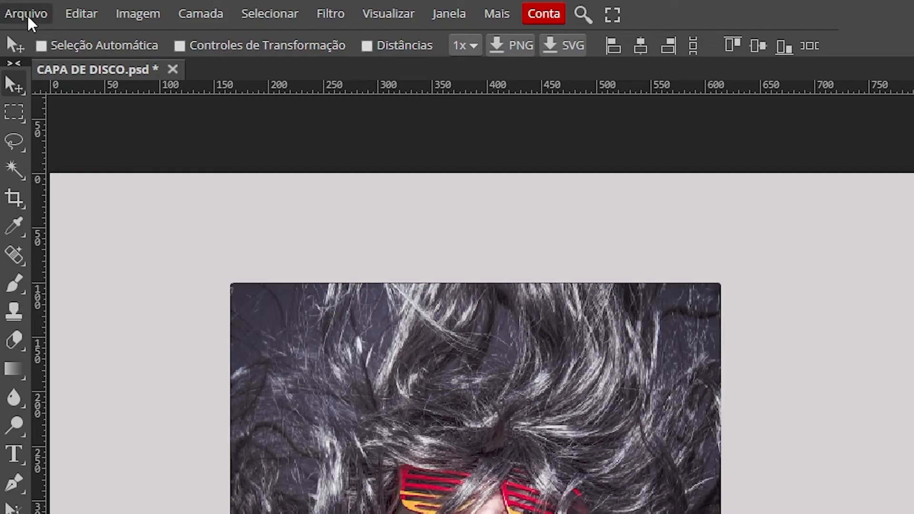
Place the image DISCO FINAL.png into the cover document as a new layer
click(17, 7)
click(54, 106)
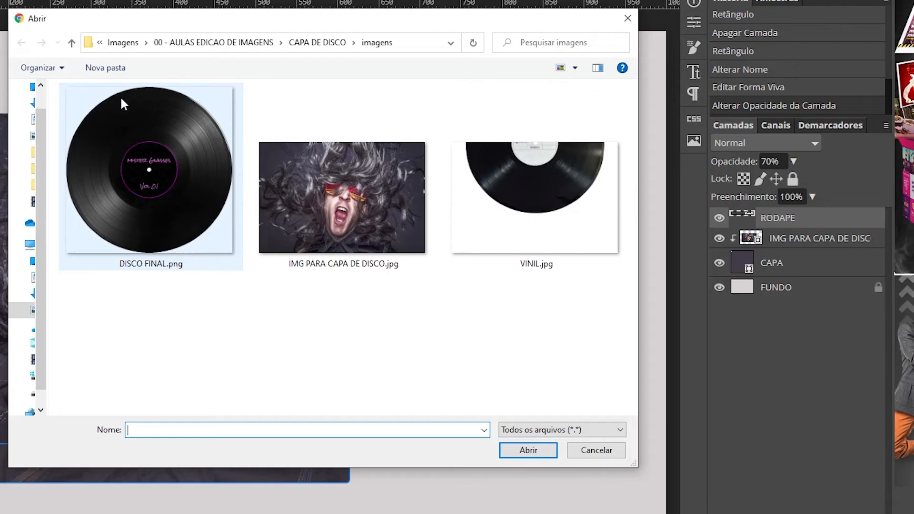
click(135, 218)
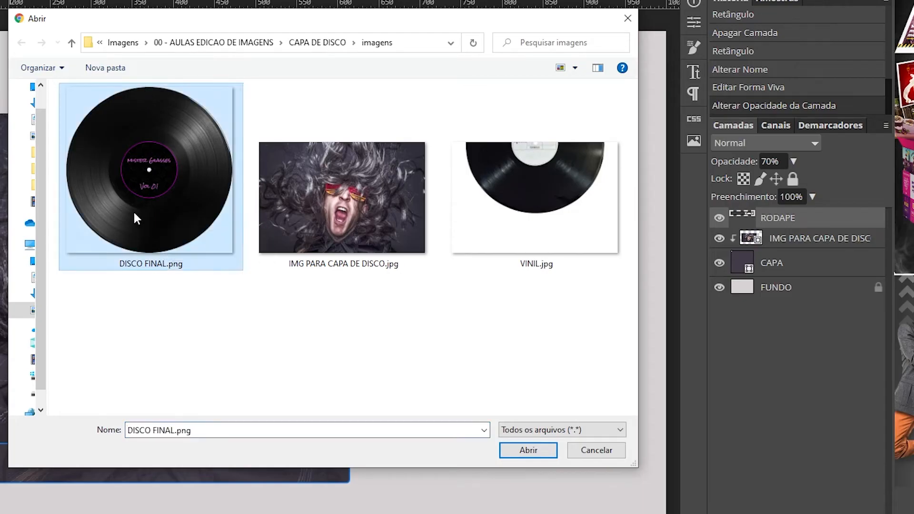
click(529, 450)
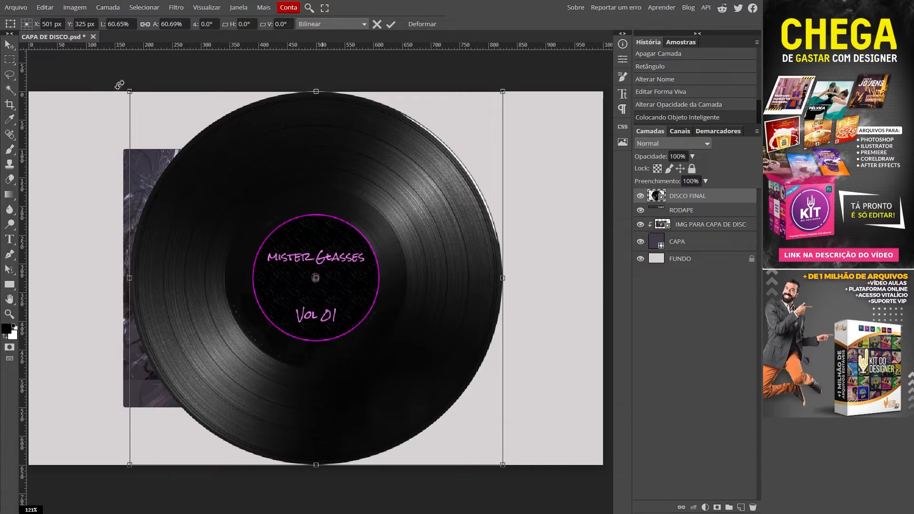
Rotate the placed vinyl disc to -90° in snapped increments so its label text reads vertically upwards
key(shift)
drag(120, 84, 79, 123)
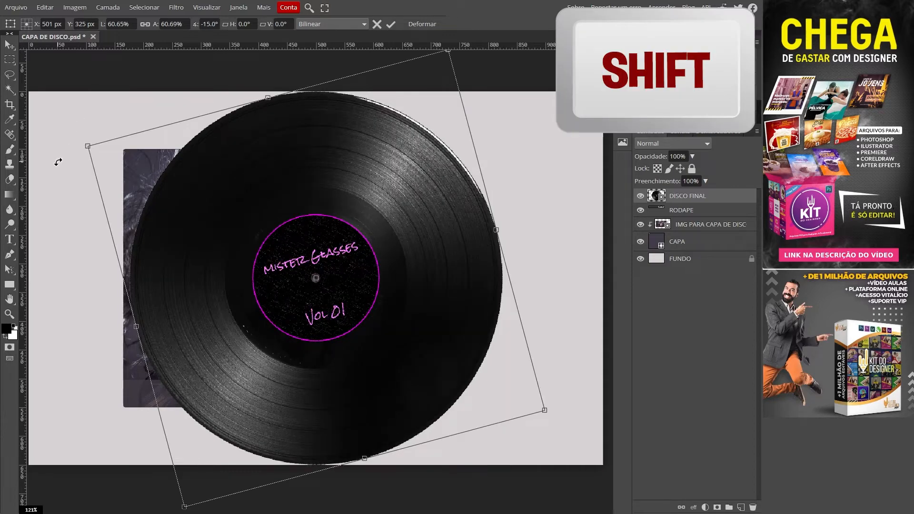
drag(58, 162, 56, 283)
drag(62, 325, 104, 462)
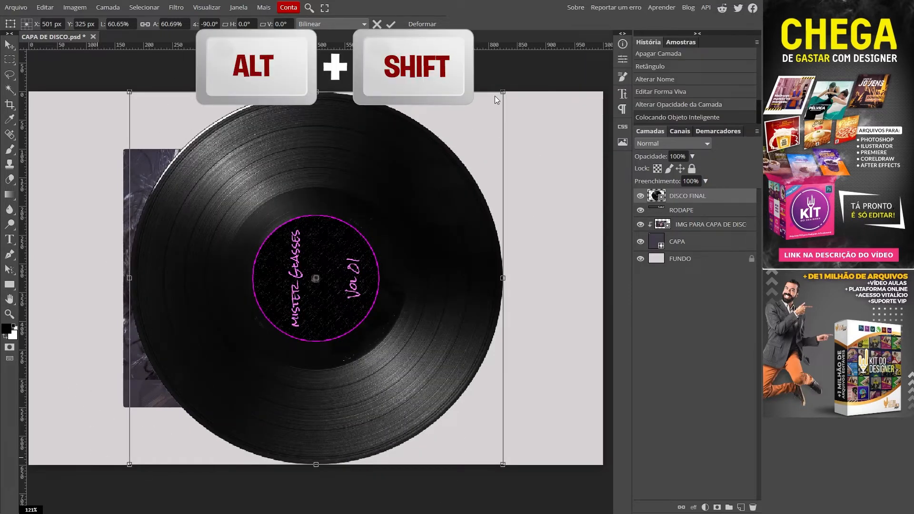
Scale the disc proportionally about its centre to about 41.4%, shift it horizontally to about X 598 px, and apply the transform
drag(503, 91, 445, 149)
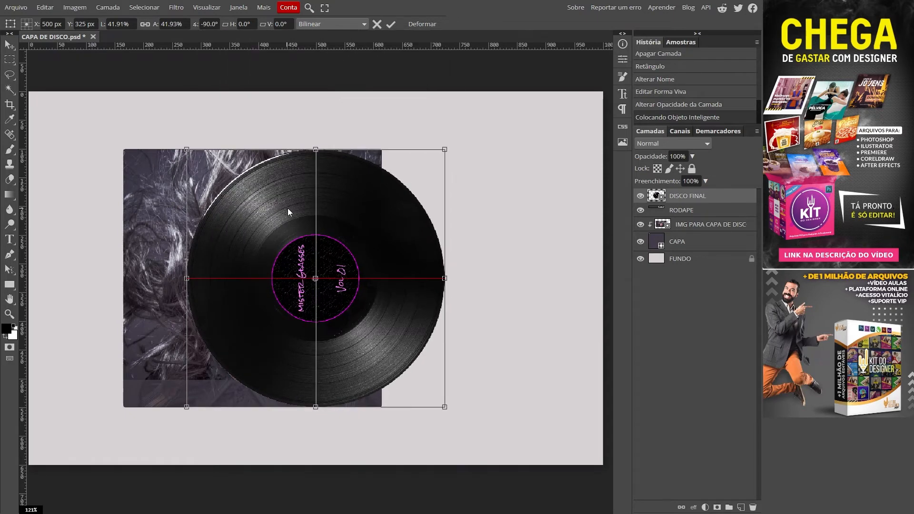
drag(289, 209, 344, 208)
scroll(370, 171, up, 3)
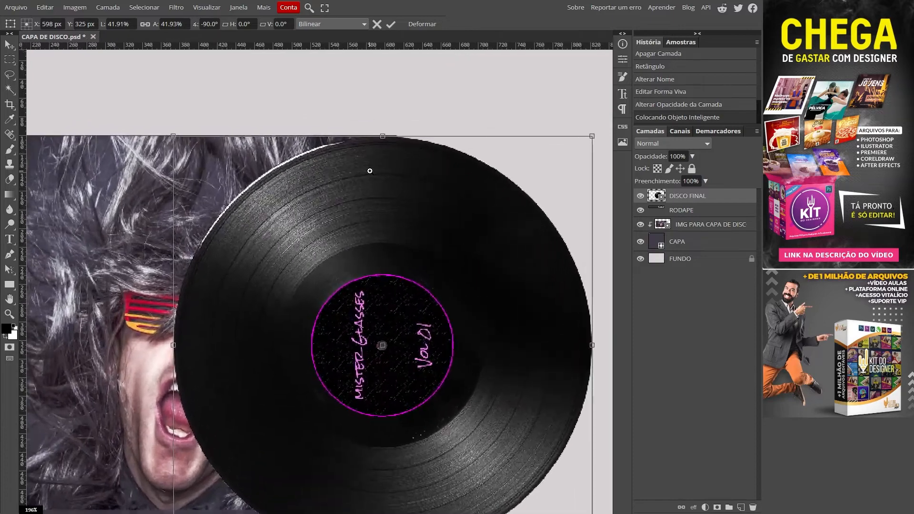
scroll(370, 170, up, 1)
drag(497, 214, 449, 161)
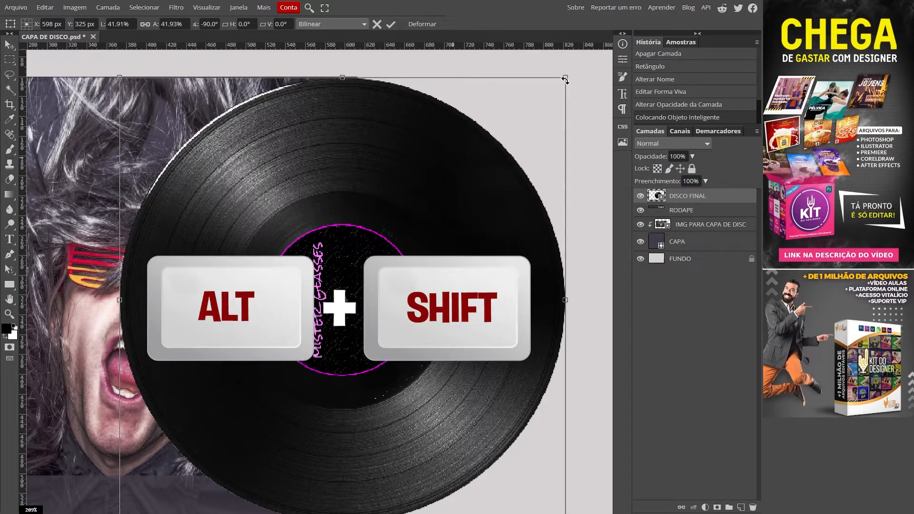
drag(566, 78, 563, 80)
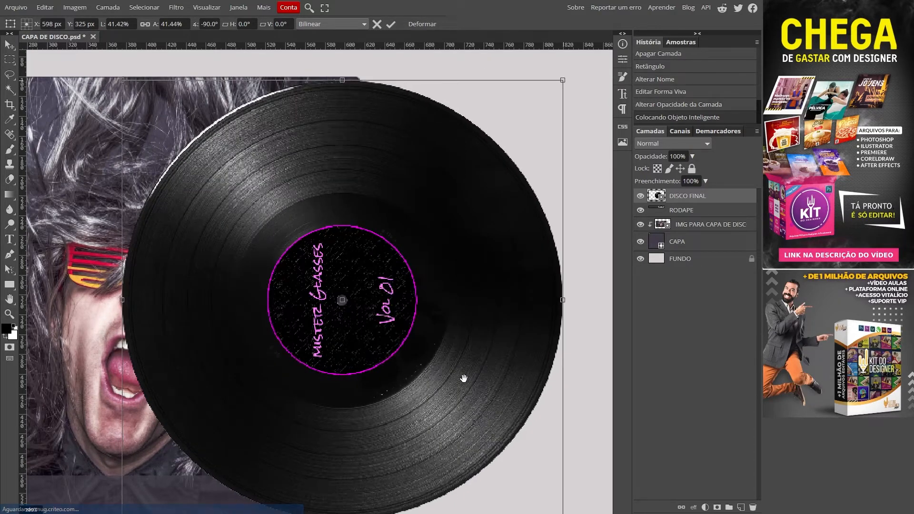
scroll(461, 330, down, 3)
scroll(446, 223, up, 2)
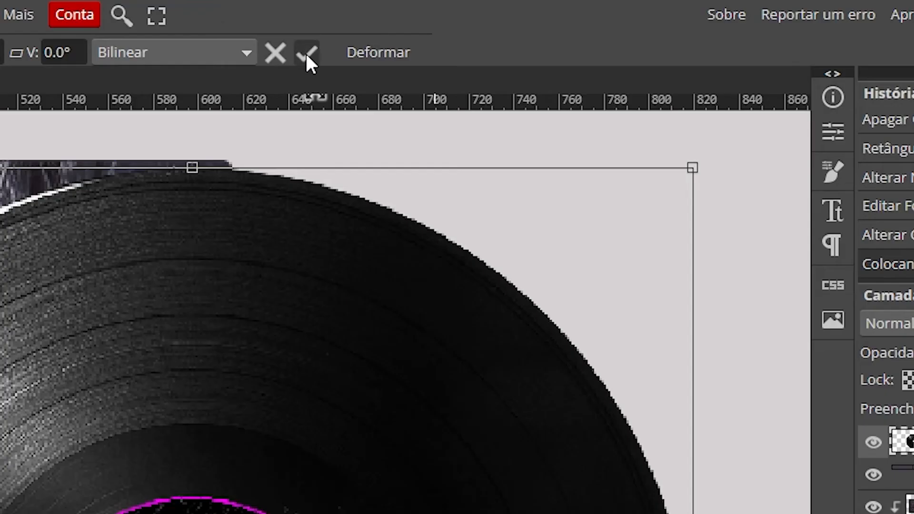
click(305, 53)
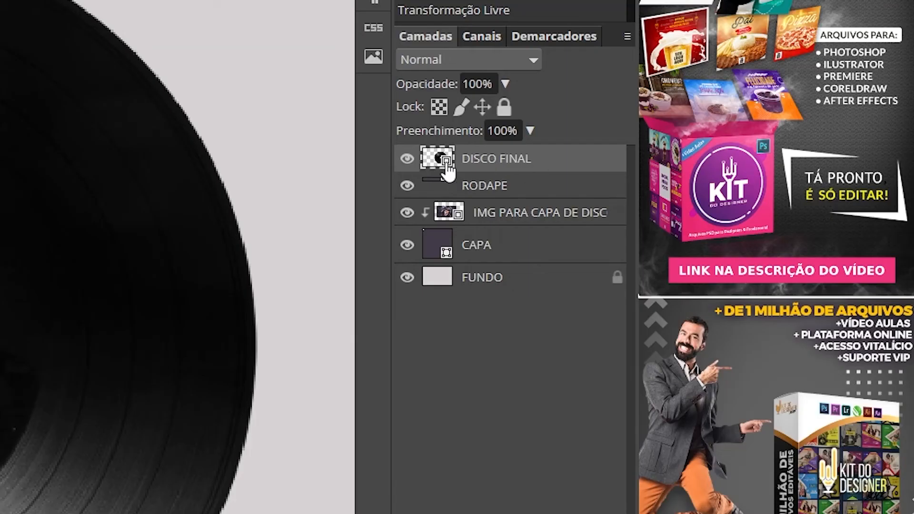
Move the DISCO FINAL layer beneath CAPA and inspect the disc's upper and lower edges against the cover
drag(499, 164, 498, 276)
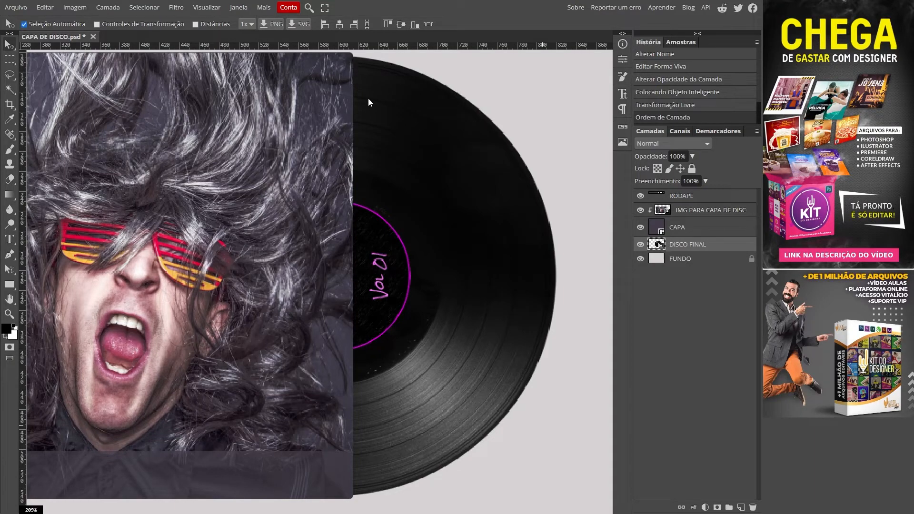
ctrl+scroll(362, 67, up, 6)
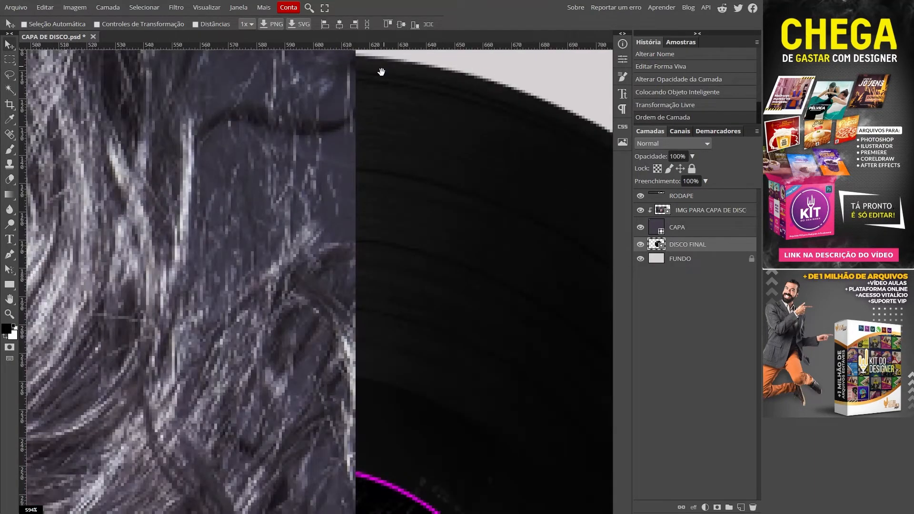
drag(382, 72, 378, 204)
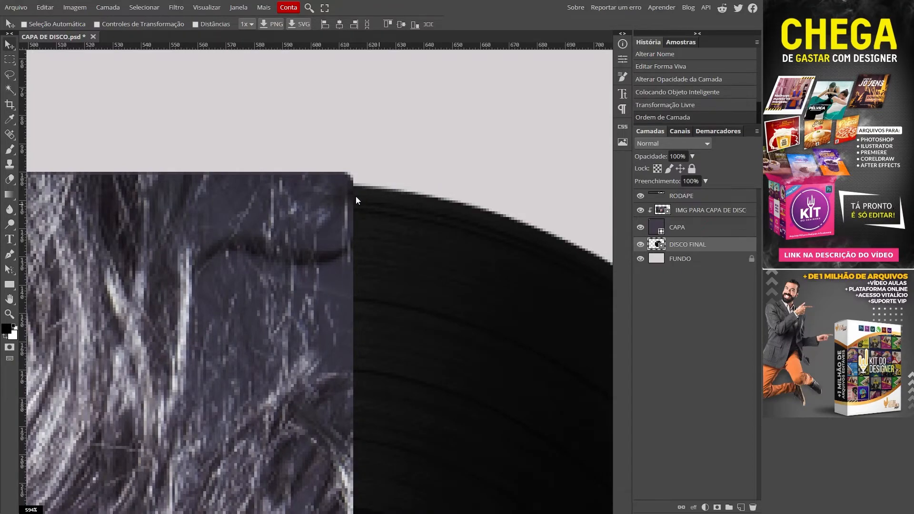
drag(415, 398, 421, 110)
drag(409, 414, 395, 138)
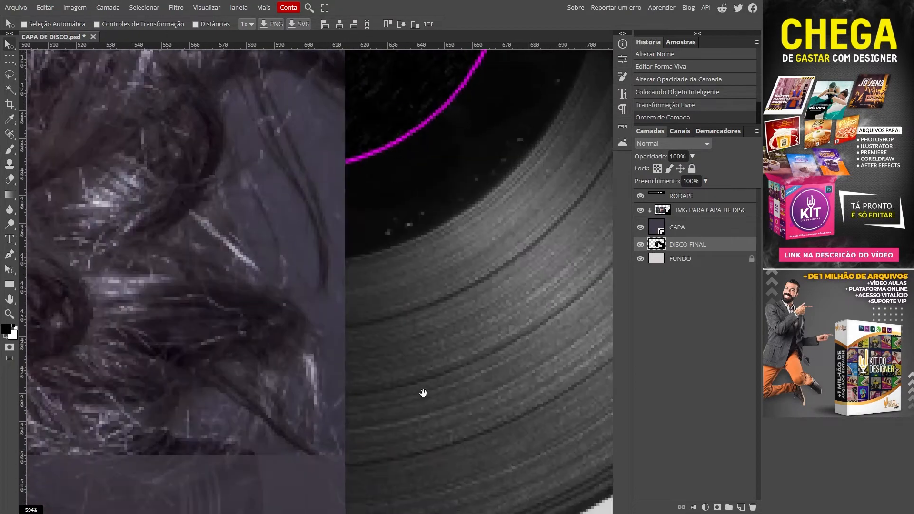
drag(423, 394, 400, 148)
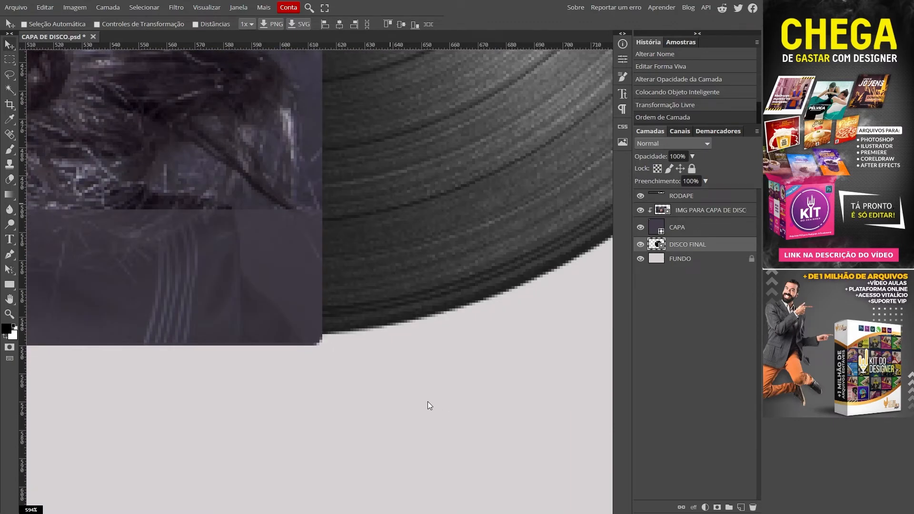
key(ctrl+0)
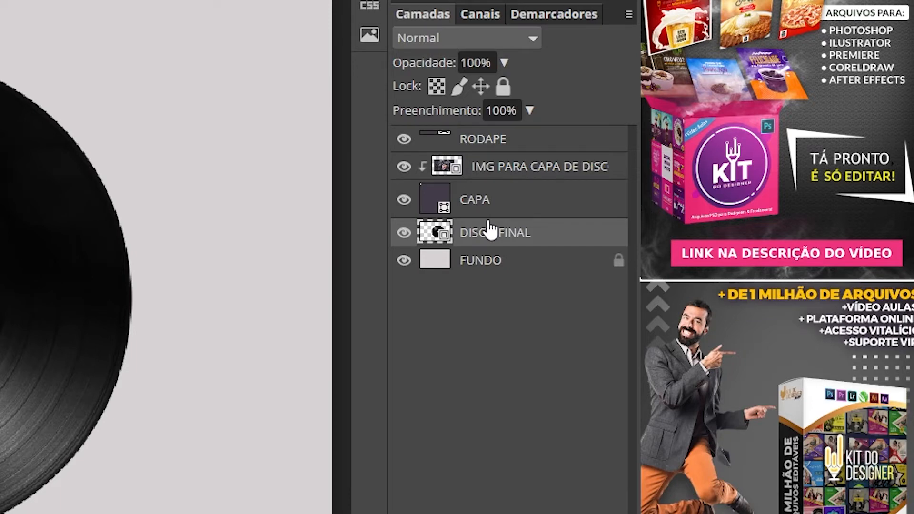
Group all layers from RODAPE down to DISCO FINAL and rename the group as DISCO
click(484, 146)
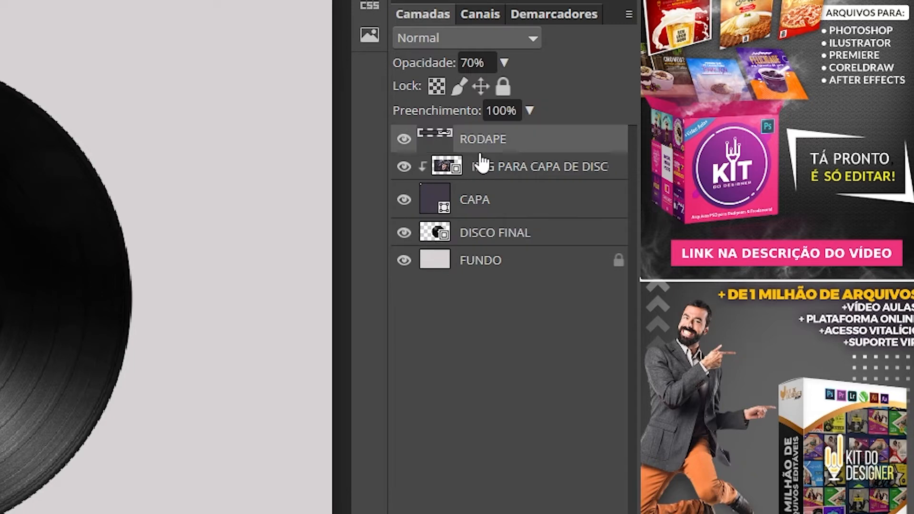
shift+click(482, 241)
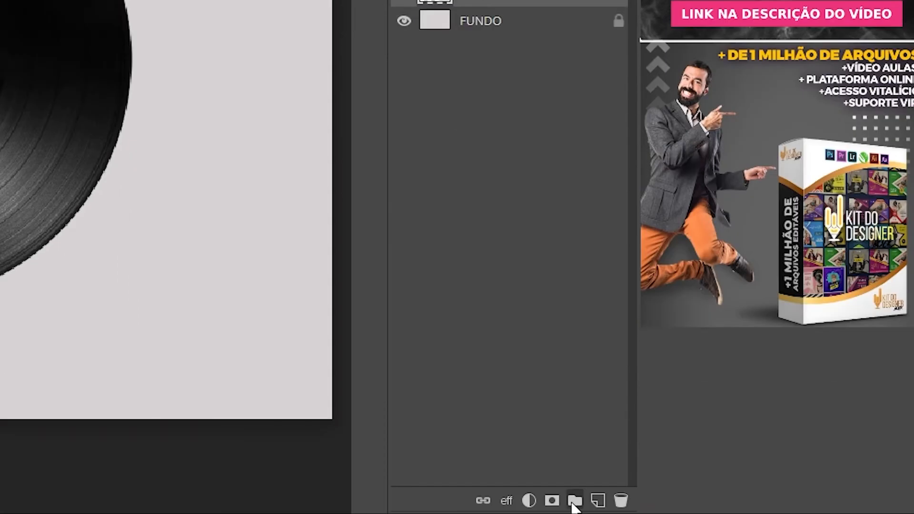
click(575, 501)
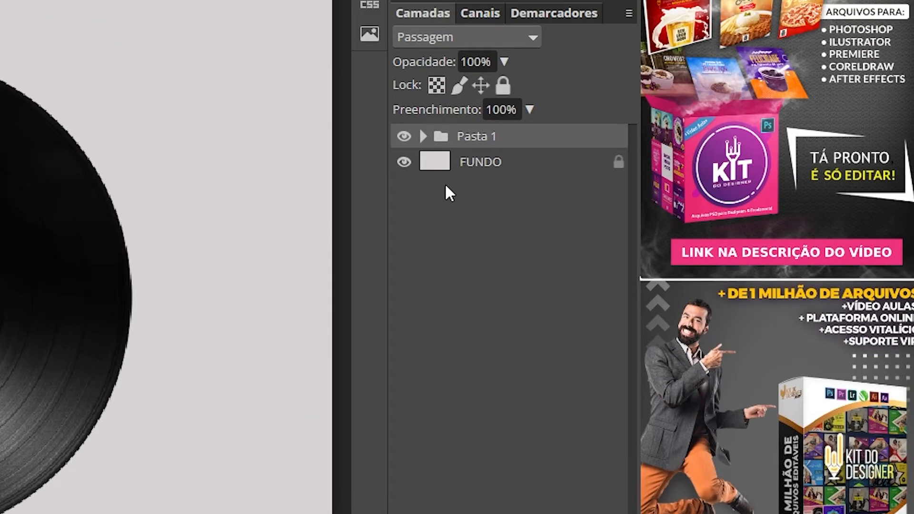
double_click(475, 138)
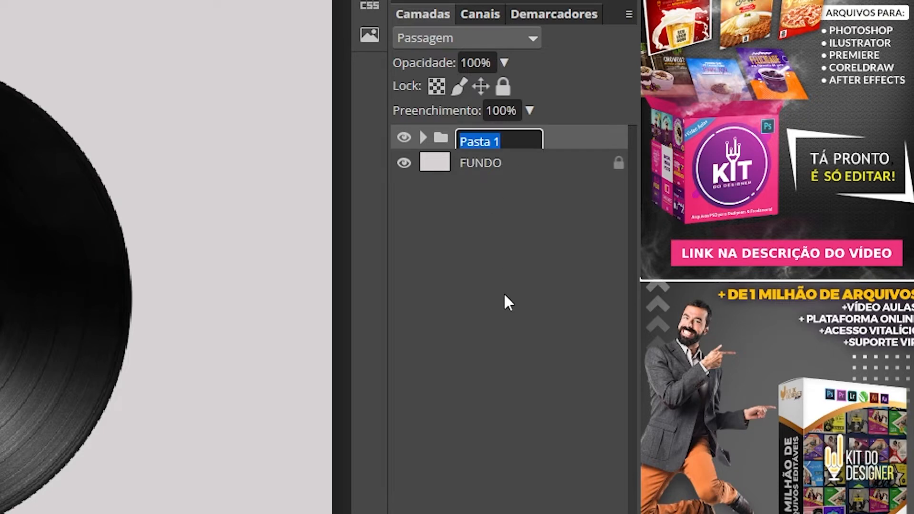
text(DISCO)
key(Return)
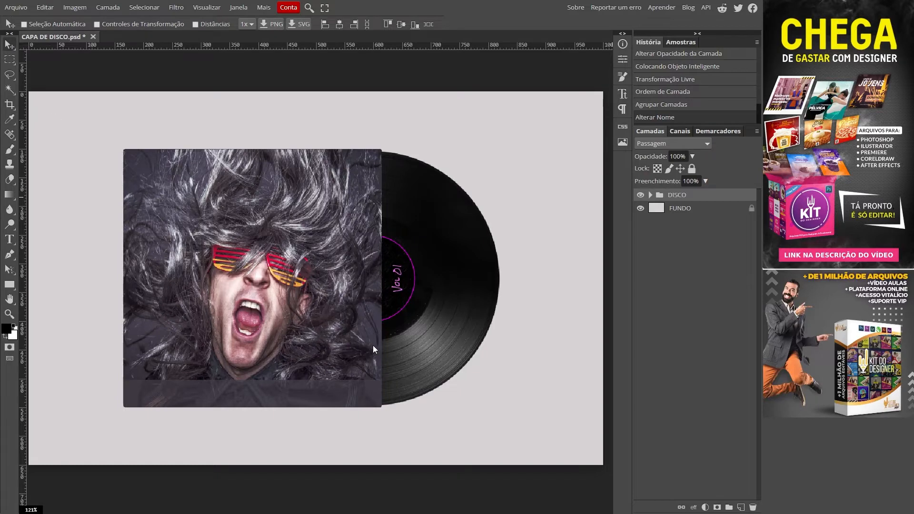
Shift the DISCO group horizontally about 30 px towards the left edge of the canvas
drag(357, 336, 339, 336)
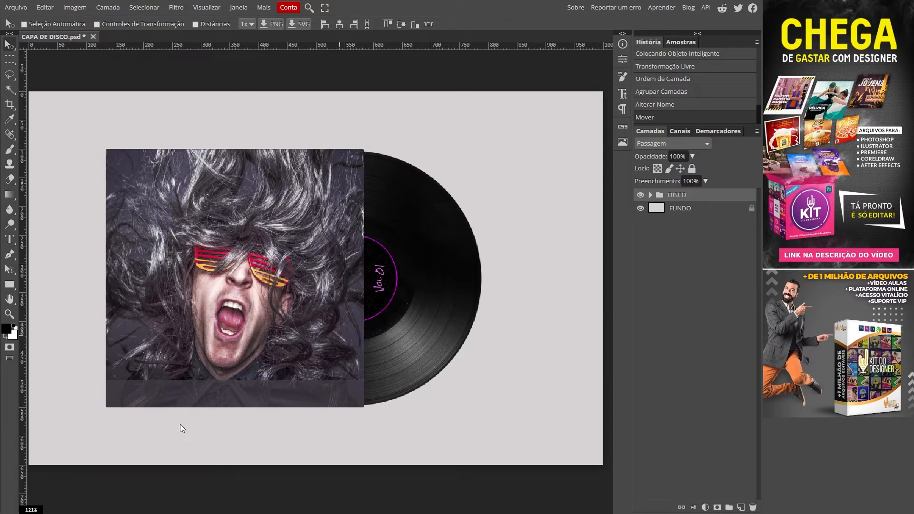
Start a new text layer on the footer band and set its font to Rock Salt
key(ctrl+space)
drag(179, 409, 193, 408)
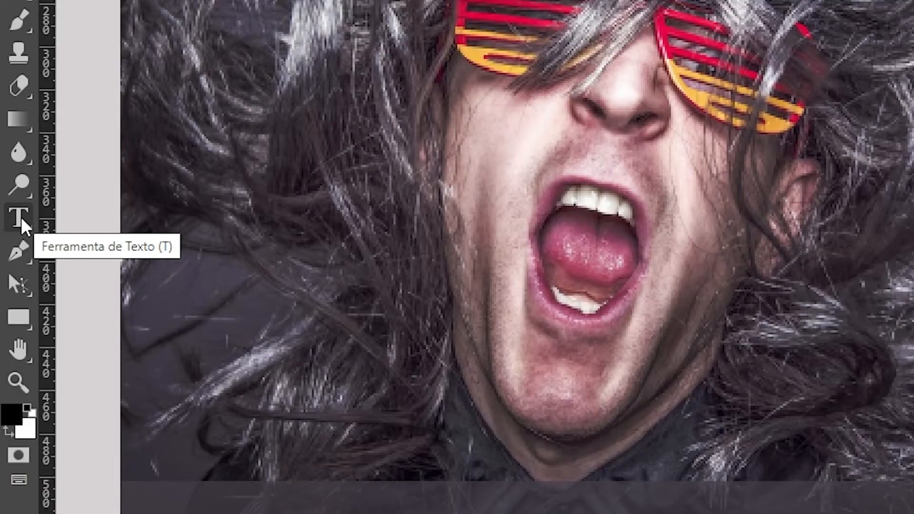
click(20, 217)
click(197, 384)
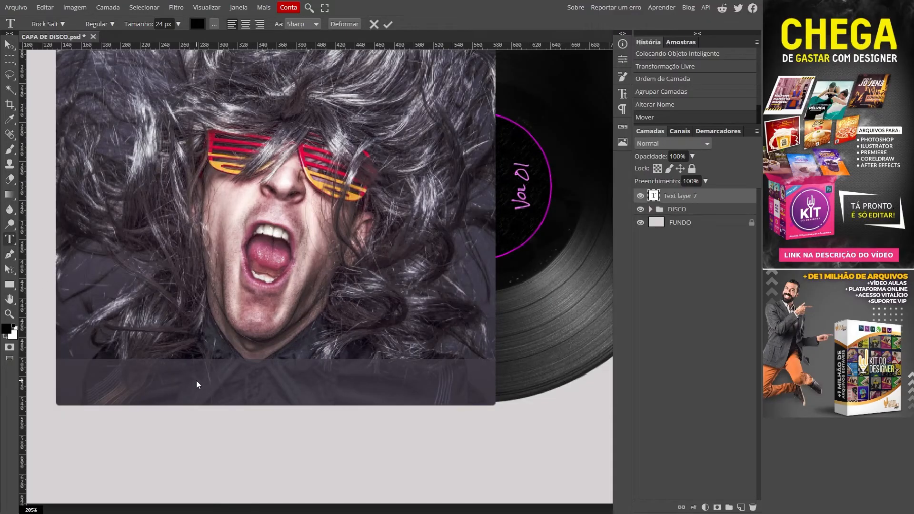
click(48, 23)
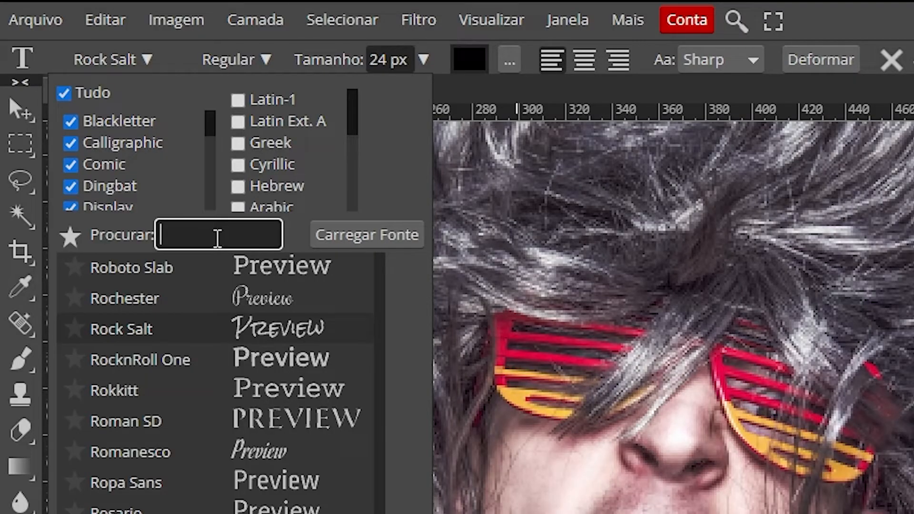
text(ROCK)
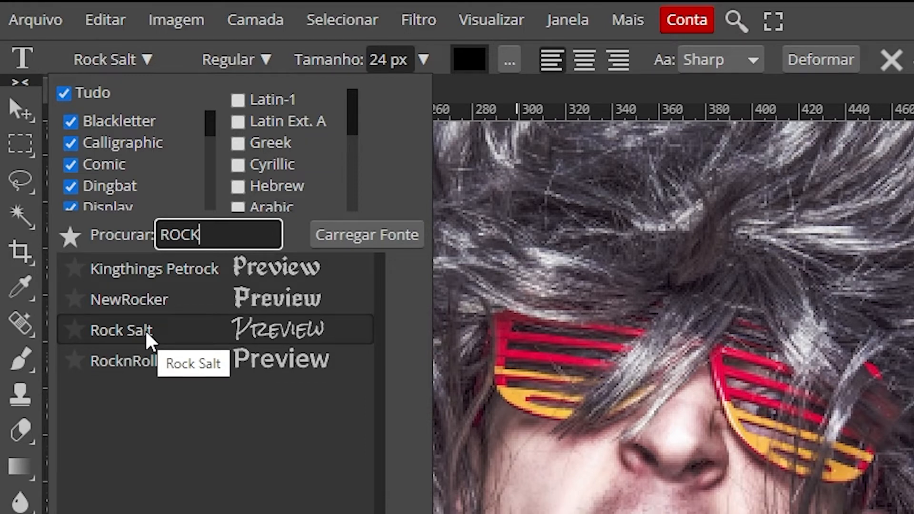
click(124, 328)
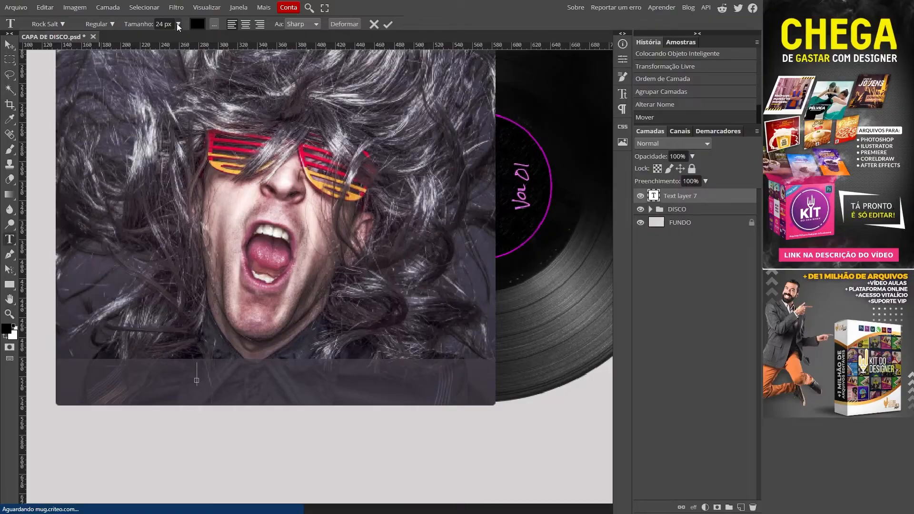
Set the new footer text's size to 29 px and its colour to white (ffffff)
click(177, 25)
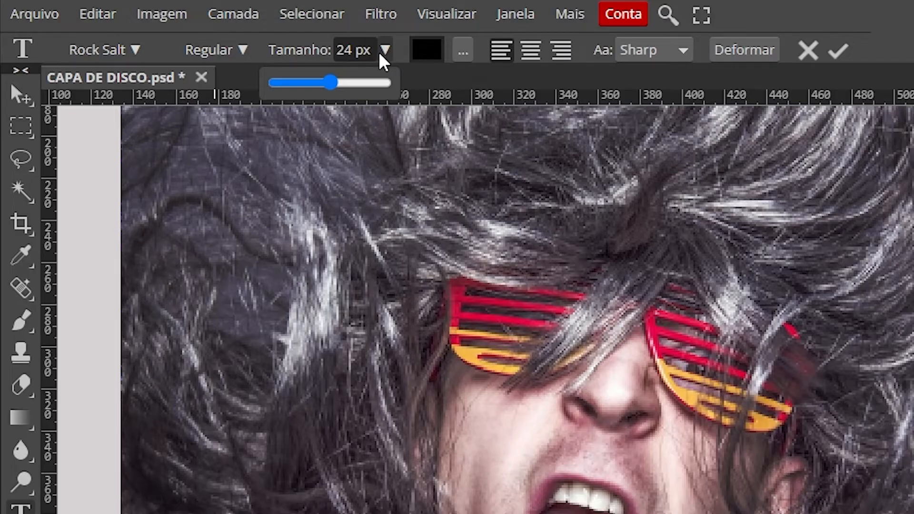
click(162, 25)
double_click(350, 50)
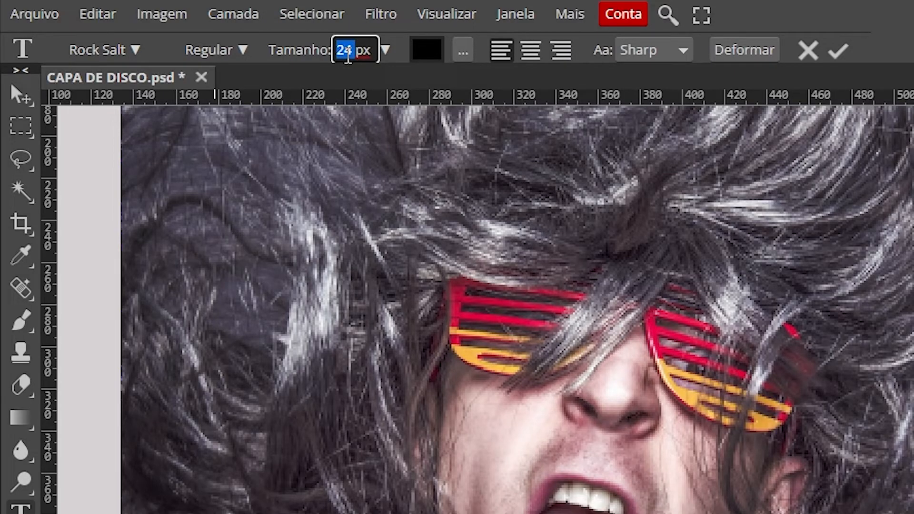
text(29)
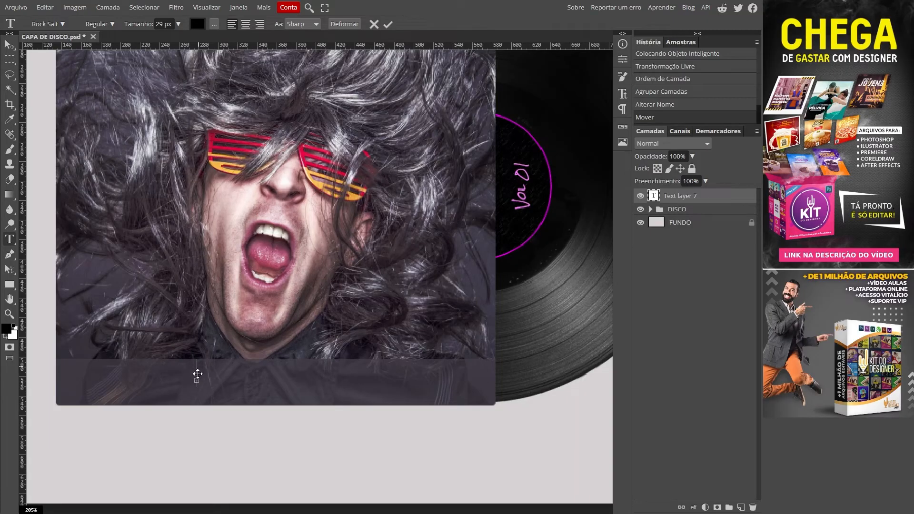
click(198, 24)
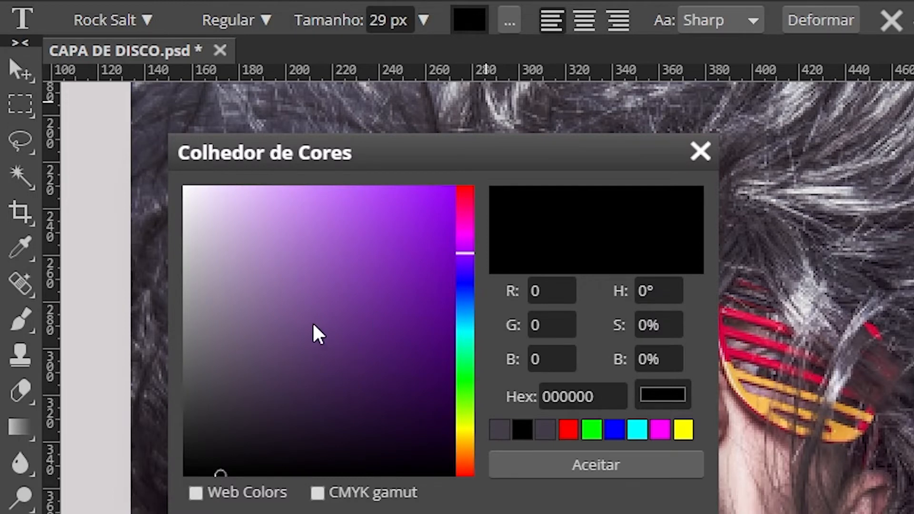
drag(244, 258, 184, 187)
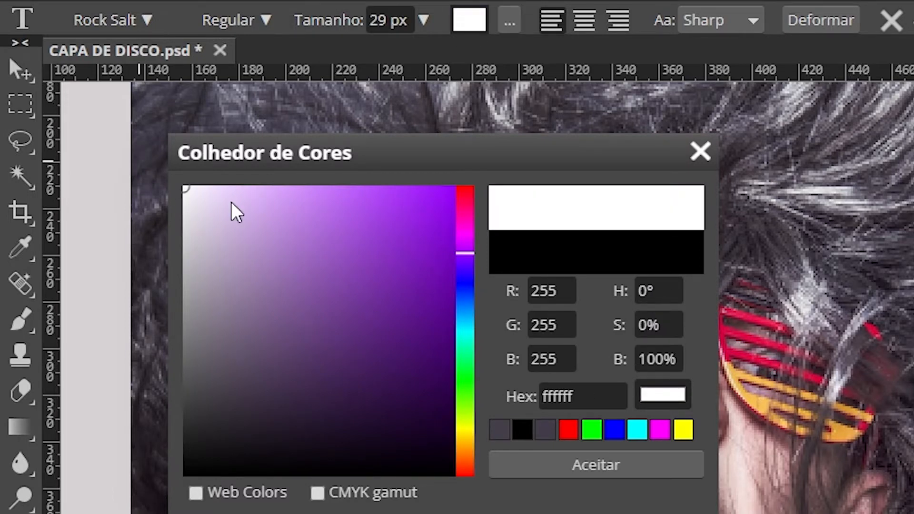
click(568, 465)
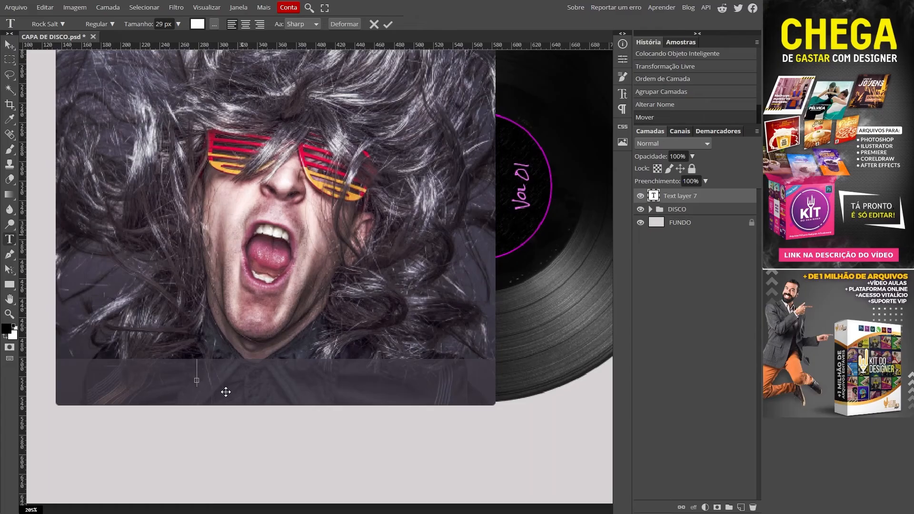
Enter the title MISTER GLASSES and move it onto the photo just above the footer band
text(MISTER GLASSES)
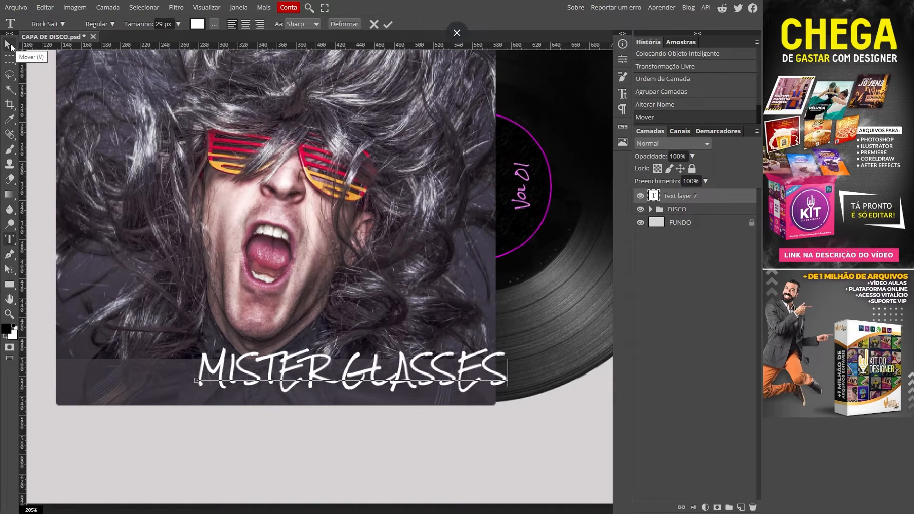
click(9, 45)
drag(327, 367, 241, 315)
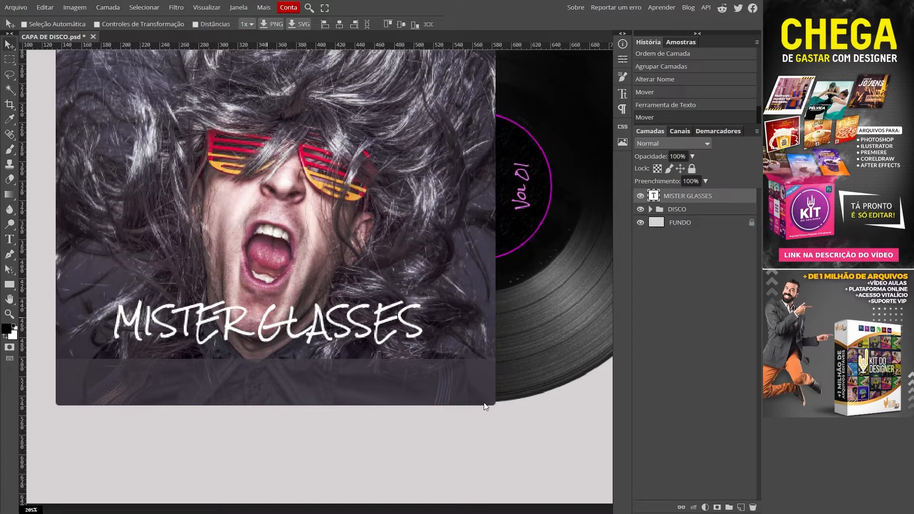
Centre the MISTER GLASSES title horizontally and vertically on a rectangular selection of the footer band, and clear the selection
click(9, 62)
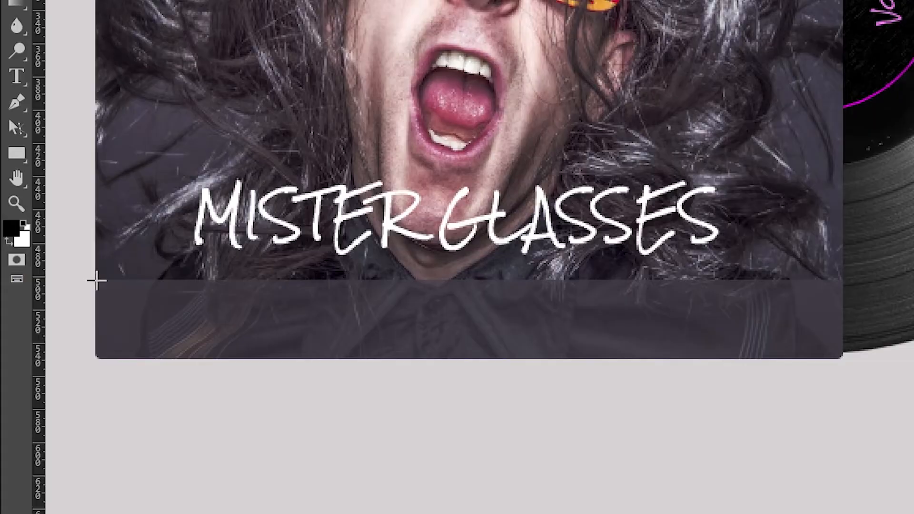
drag(55, 360, 486, 379)
drag(826, 314, 845, 357)
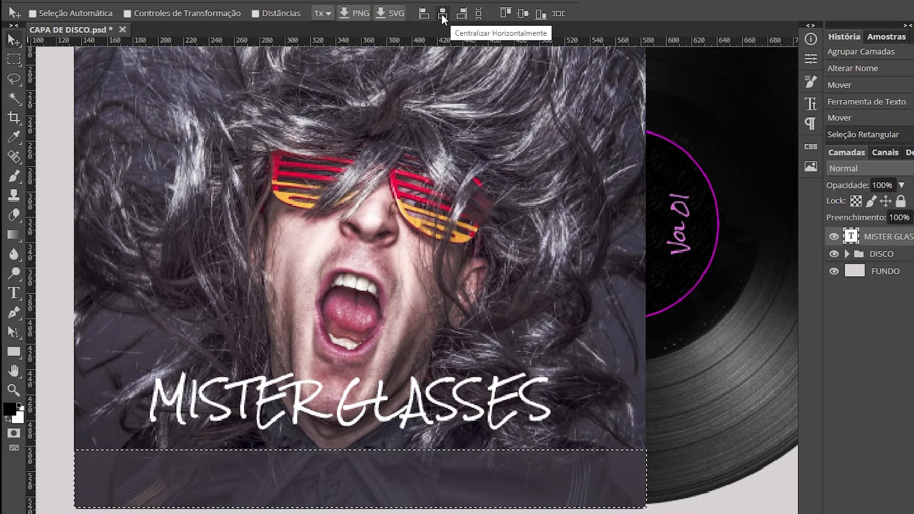
click(442, 13)
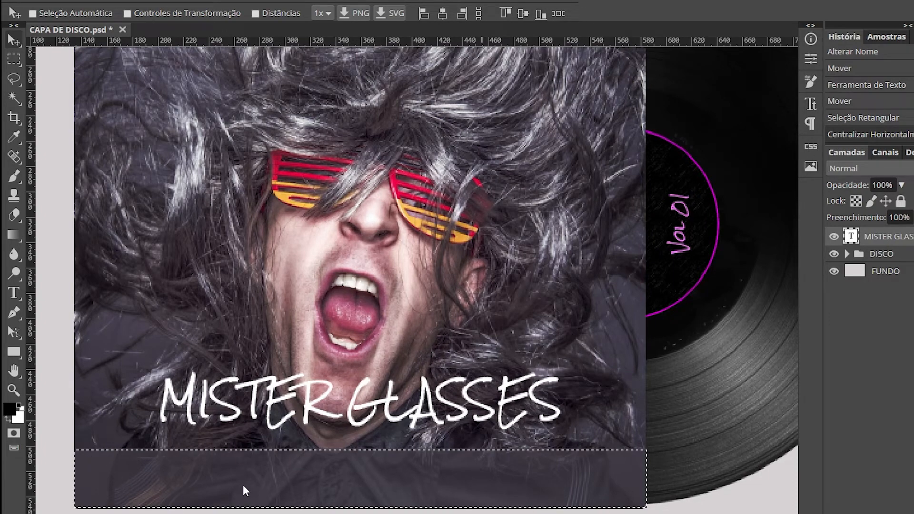
click(521, 15)
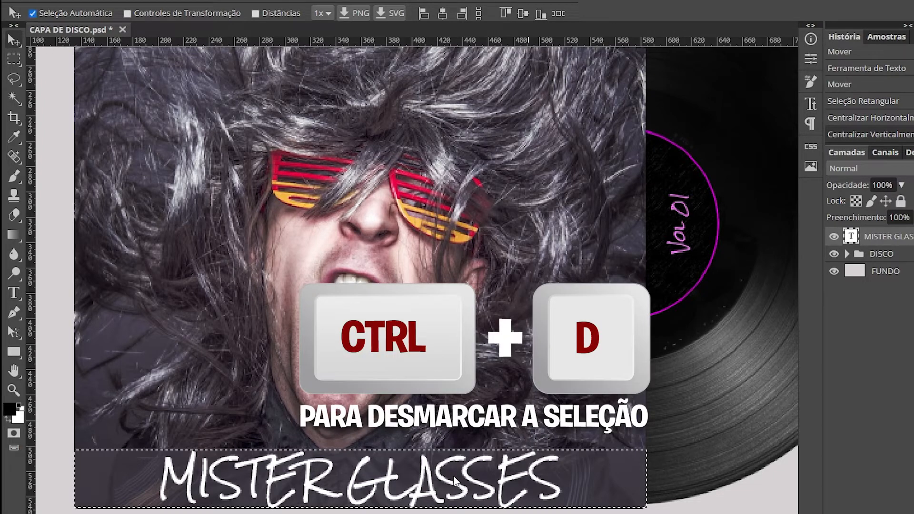
key(ctrl+d)
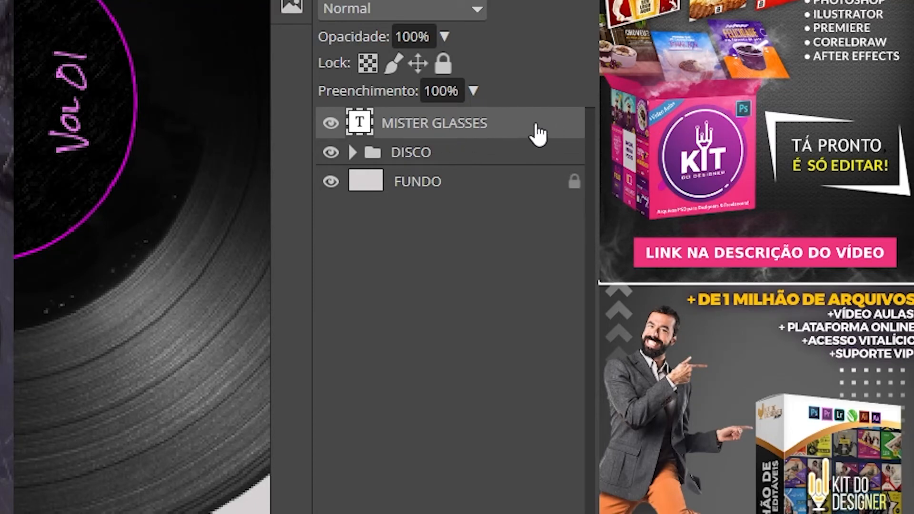
Add a gradient overlay to the MISTER GLASSES layer and set its start stop to the red e10542 sampled from the glasses
double_click(539, 134)
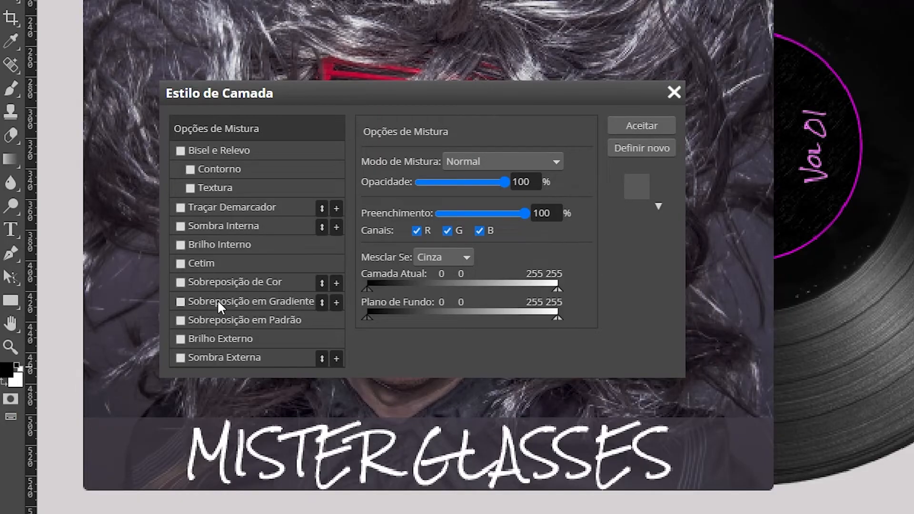
click(264, 302)
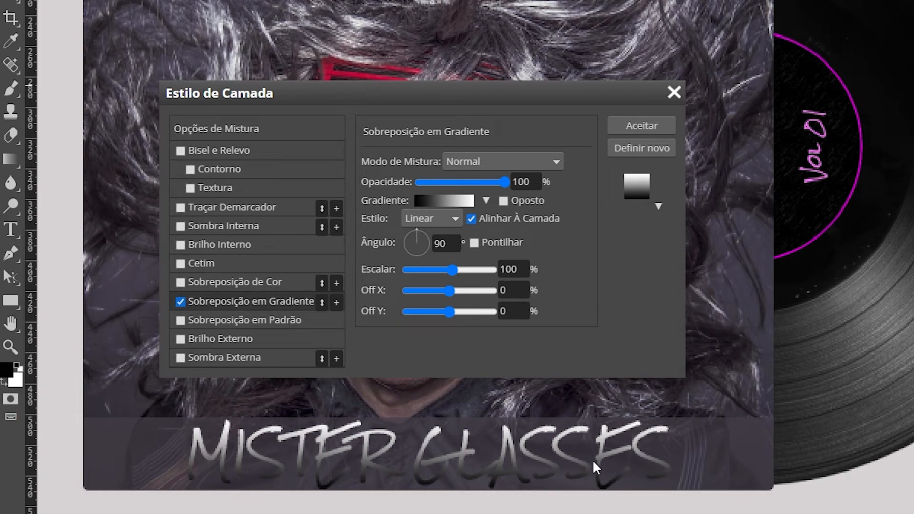
drag(418, 100, 696, 71)
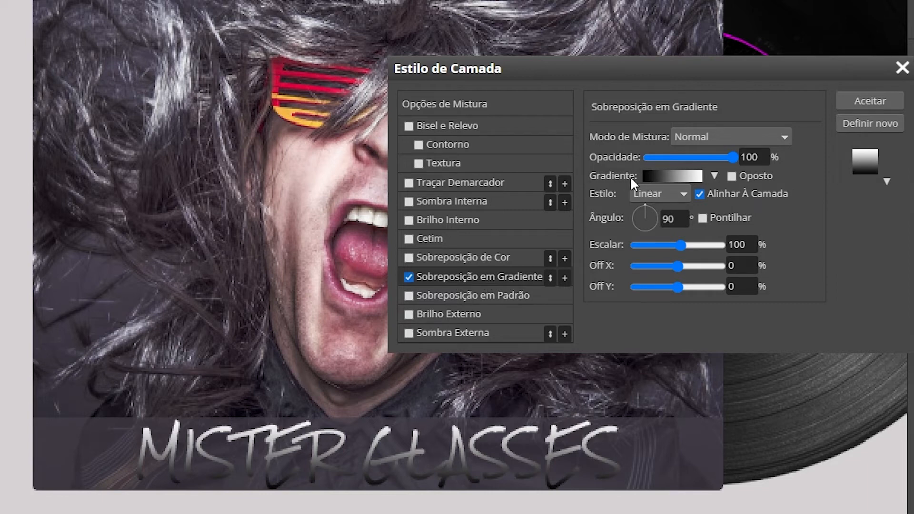
click(655, 180)
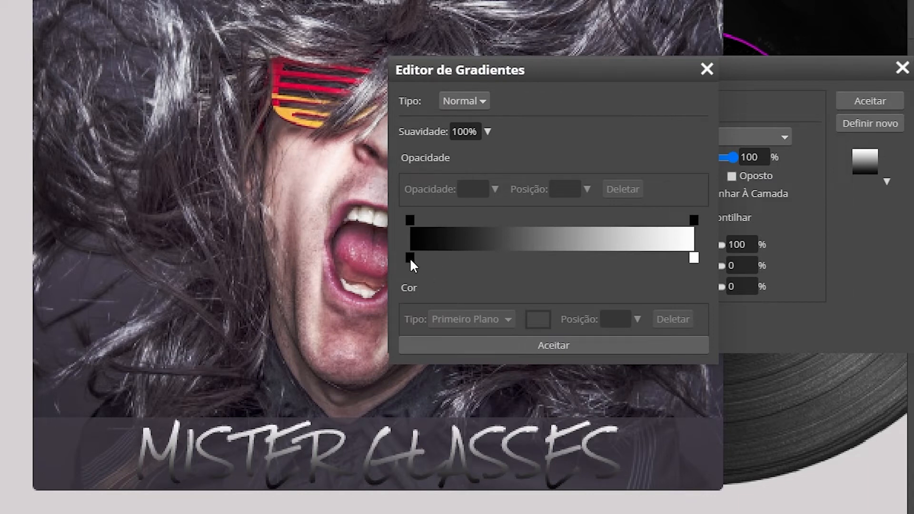
double_click(411, 257)
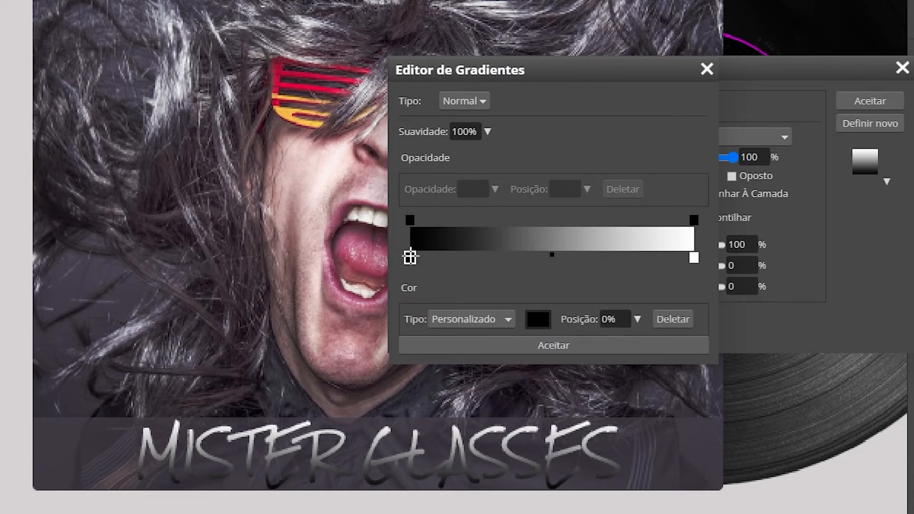
drag(128, 0, 459, 74)
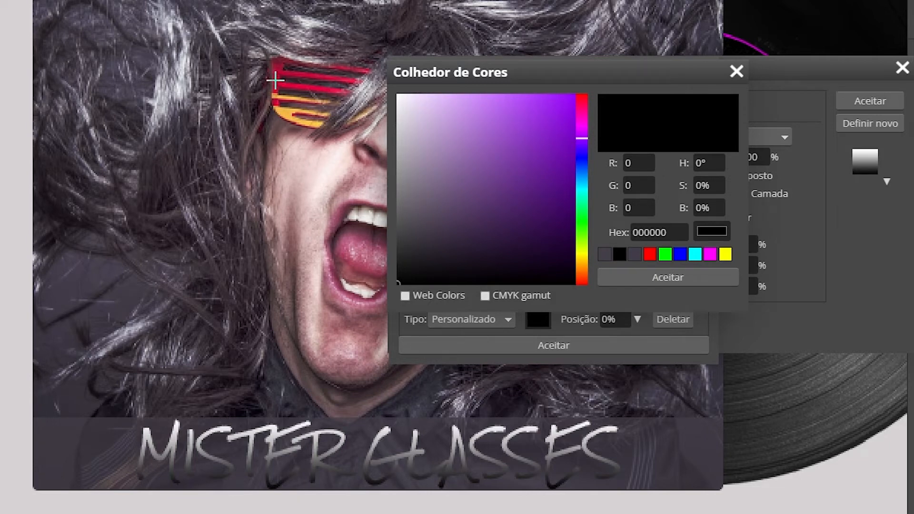
click(305, 86)
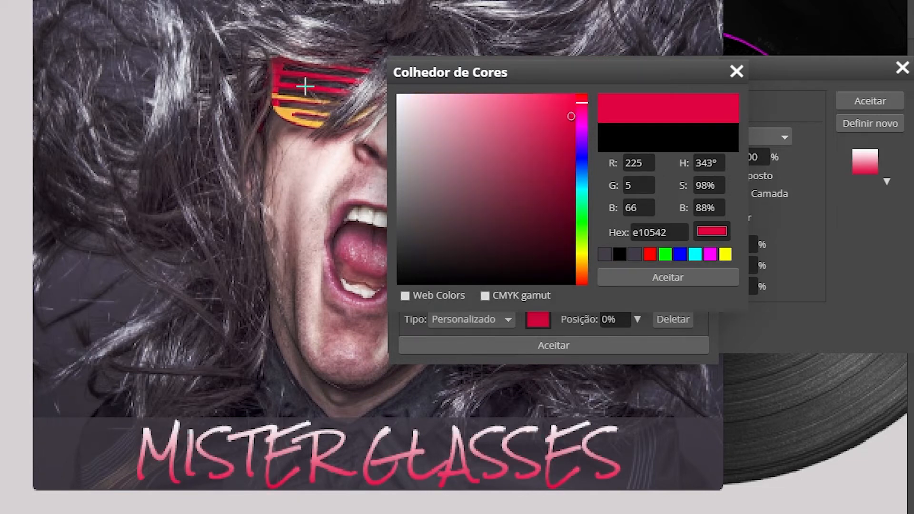
click(667, 275)
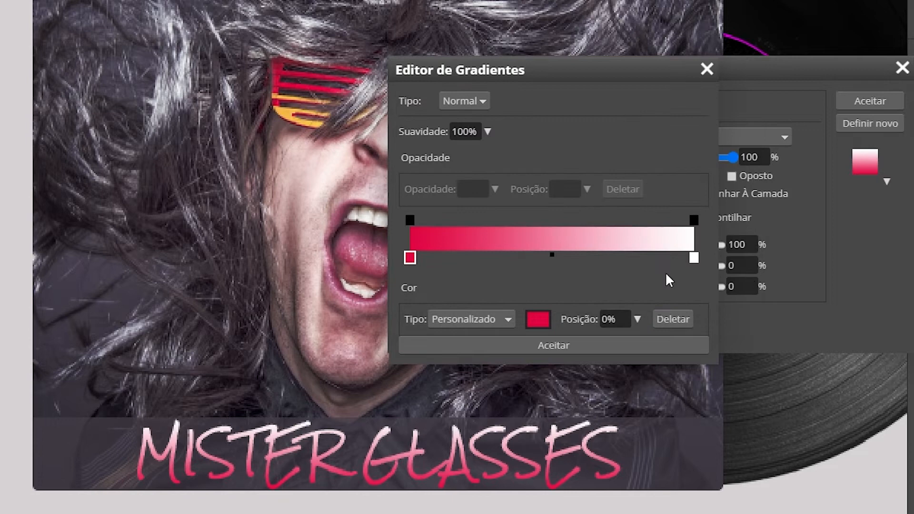
Set the gradient's end stop to the yellow-orange f1b342 sampled from the glasses and accept the gradient
click(694, 258)
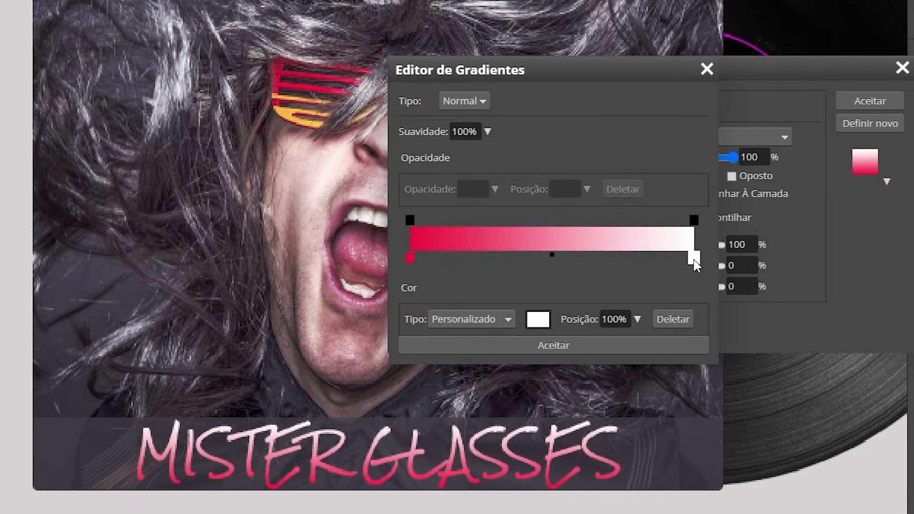
click(538, 319)
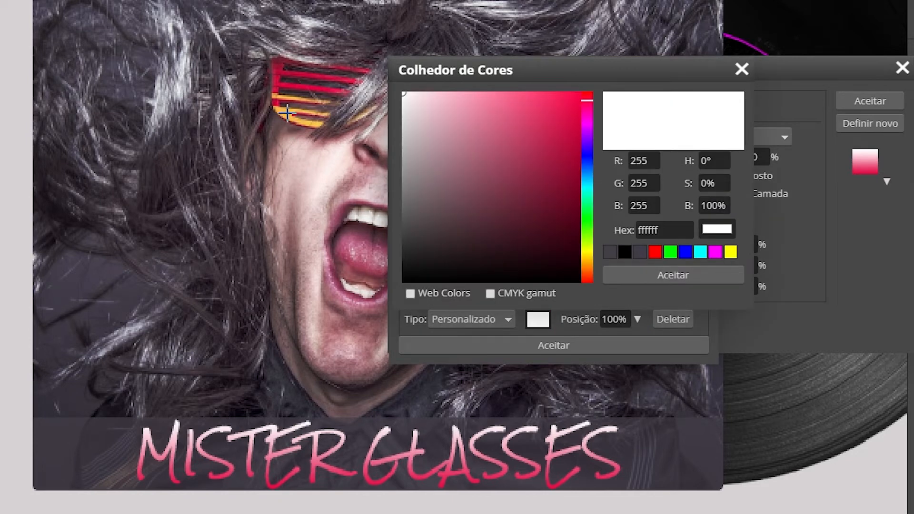
click(289, 114)
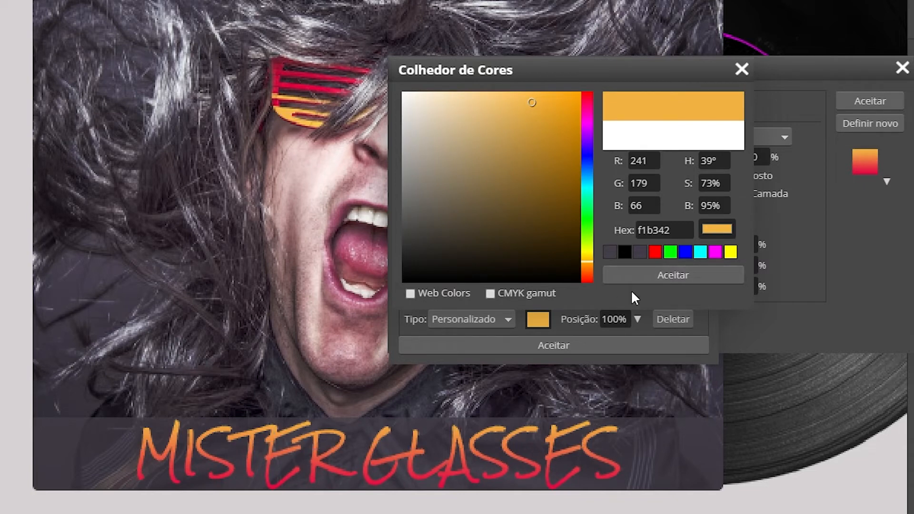
click(650, 270)
click(557, 348)
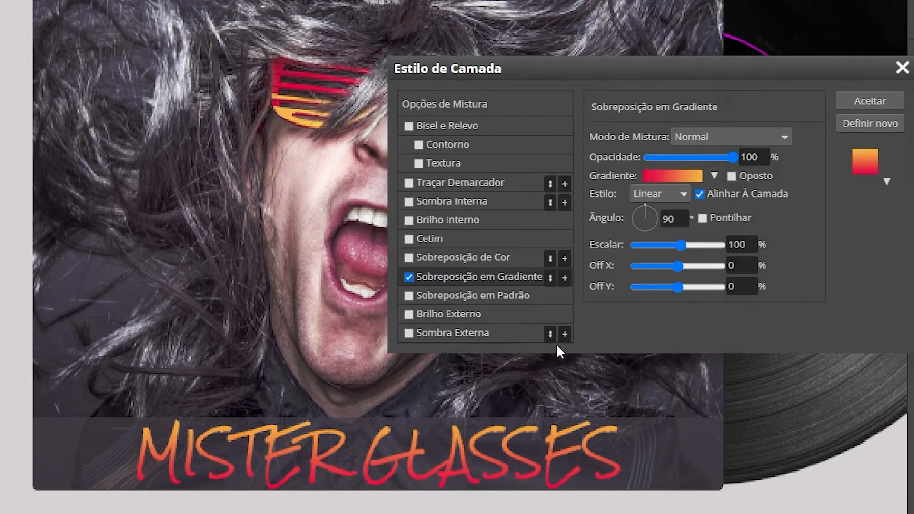
Change the title's gradient overlay to the Refletido style with an angle of -92° and a scale of 40%, and apply the layer style
click(664, 191)
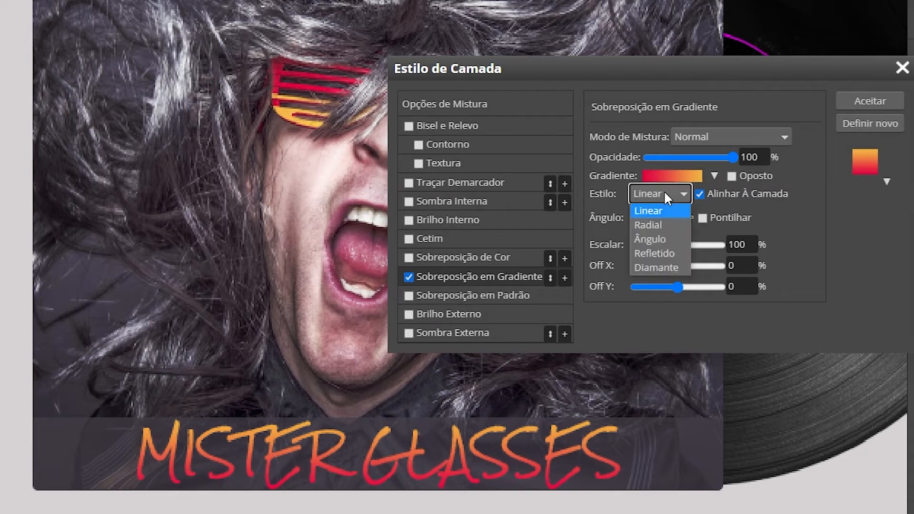
click(649, 254)
drag(646, 209, 645, 233)
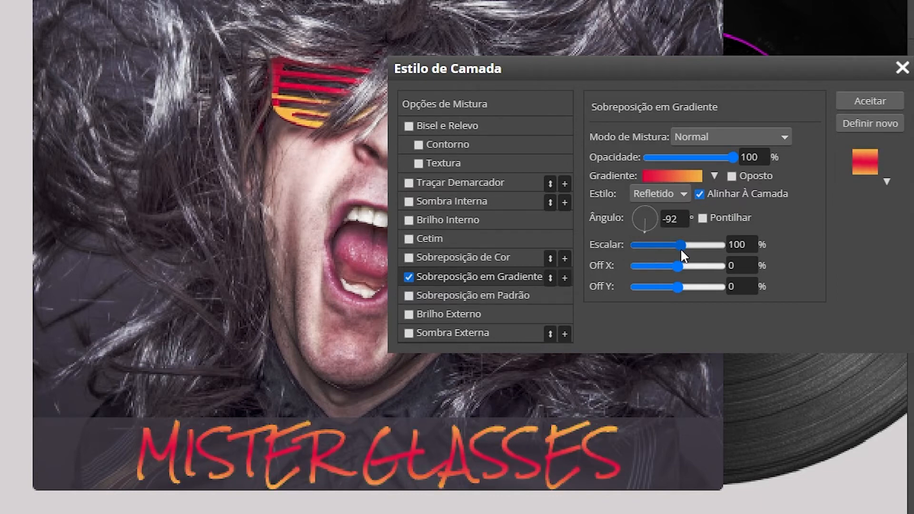
drag(681, 248, 666, 245)
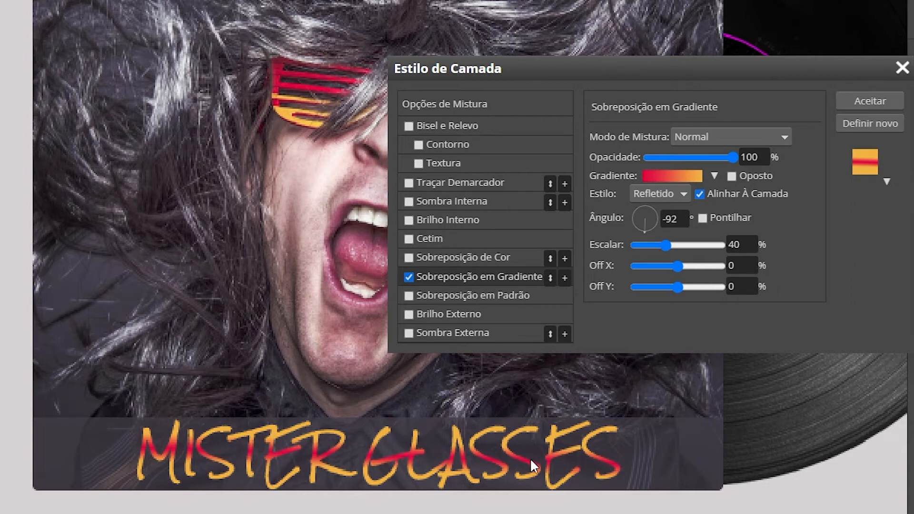
click(877, 101)
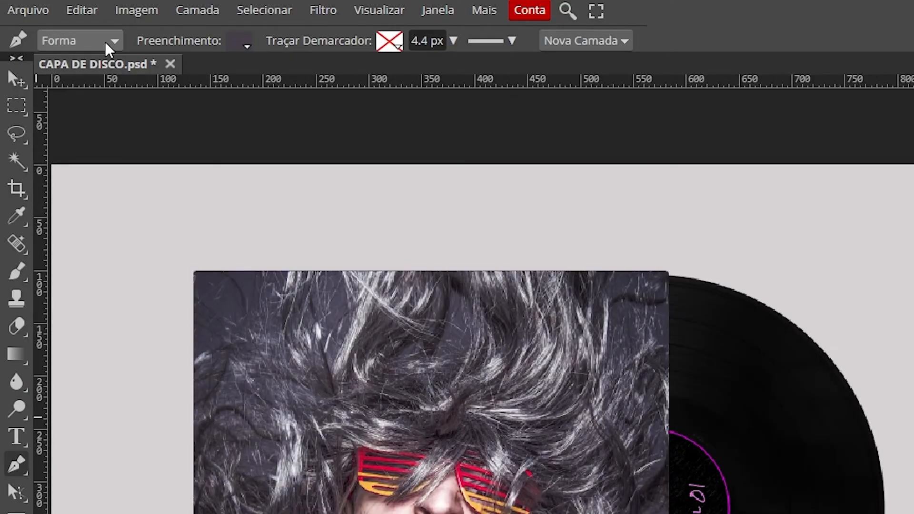
Draw a black-filled Pen shape from left of the cover across past the disc, curving down to the cover's lower edge and extending beyond its left corner
click(63, 45)
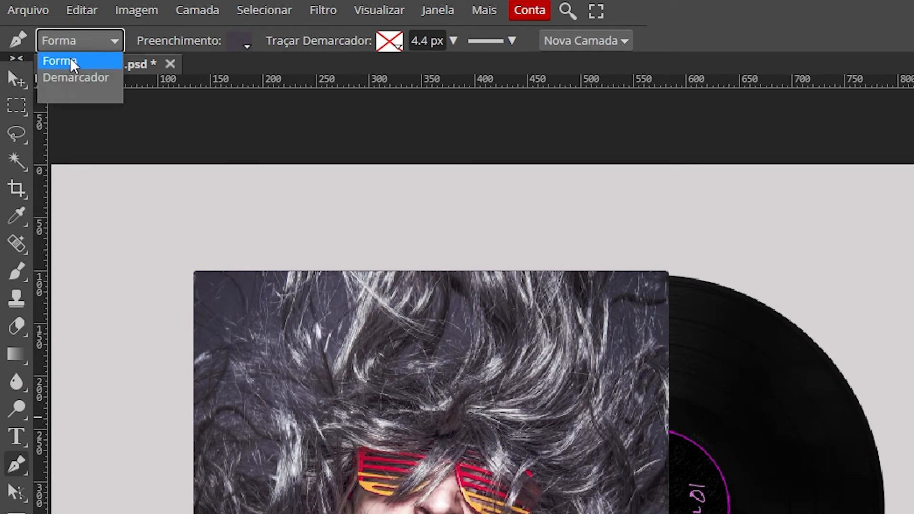
click(70, 59)
click(246, 46)
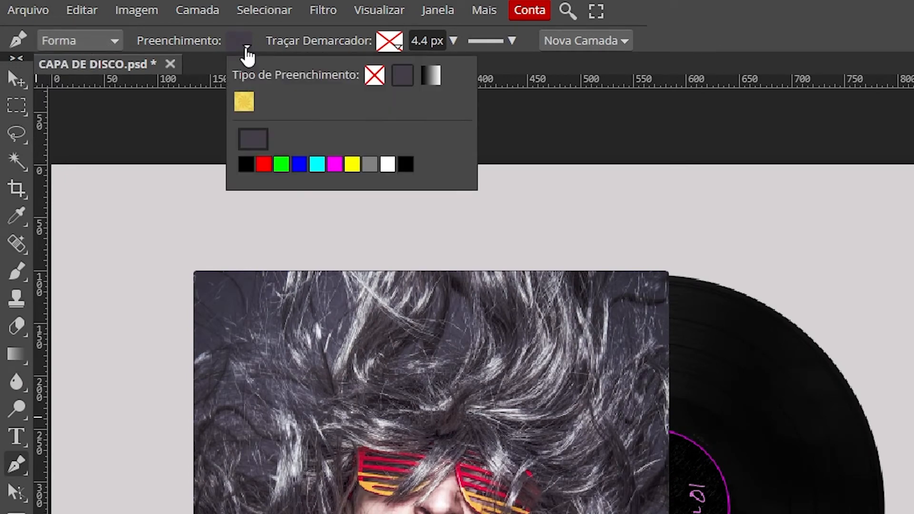
click(247, 165)
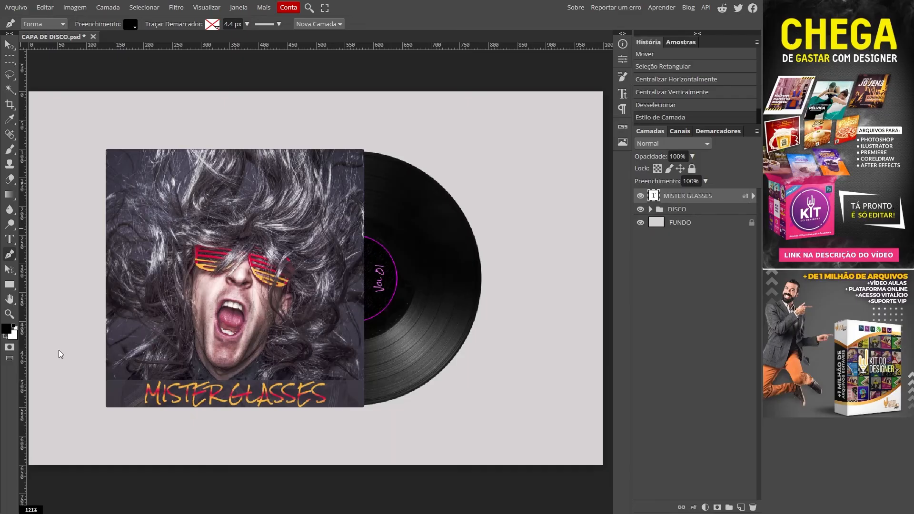
drag(150, 434, 159, 337)
click(86, 258)
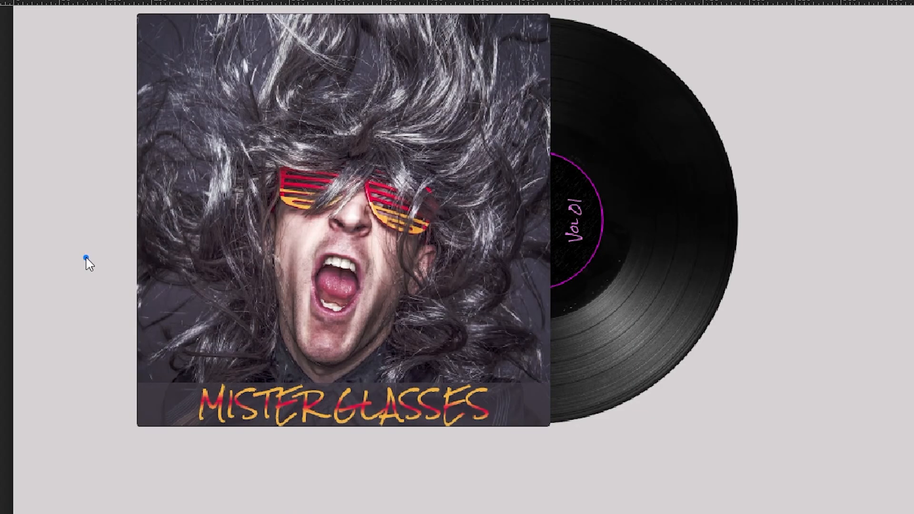
shift+click(781, 259)
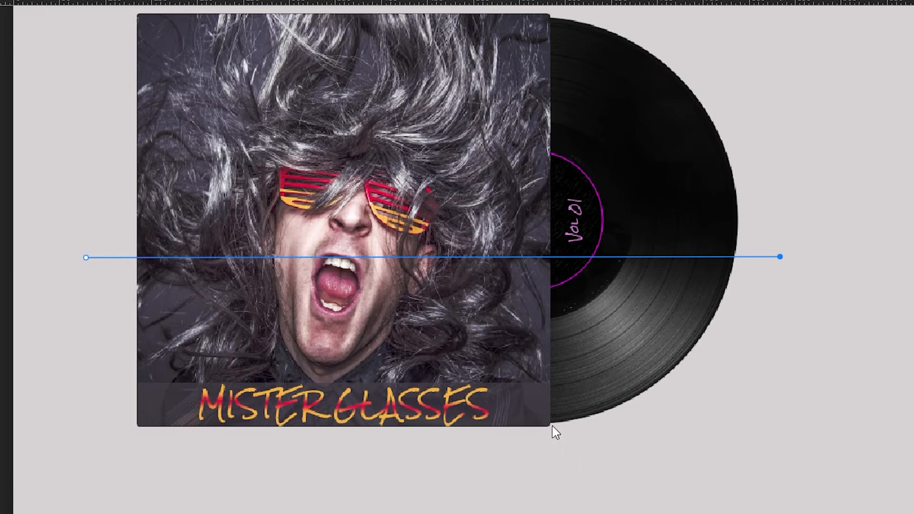
drag(553, 426, 358, 427)
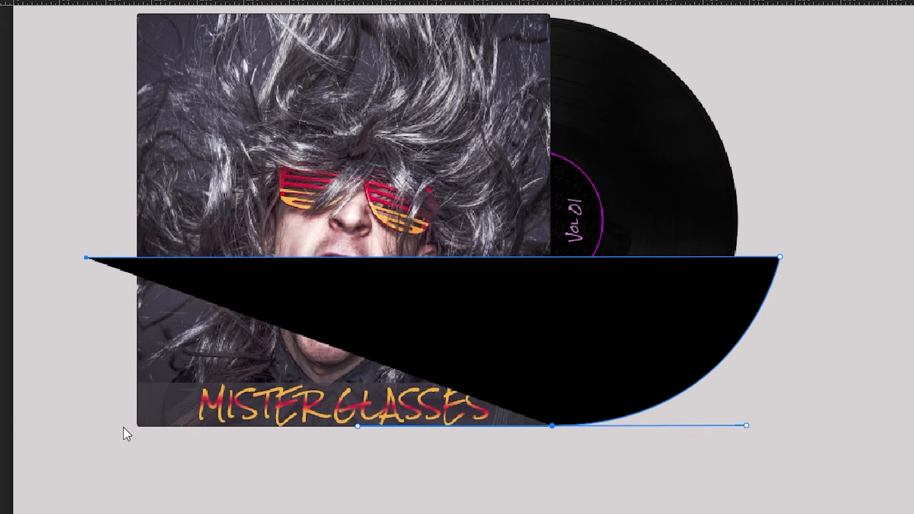
key(shift)
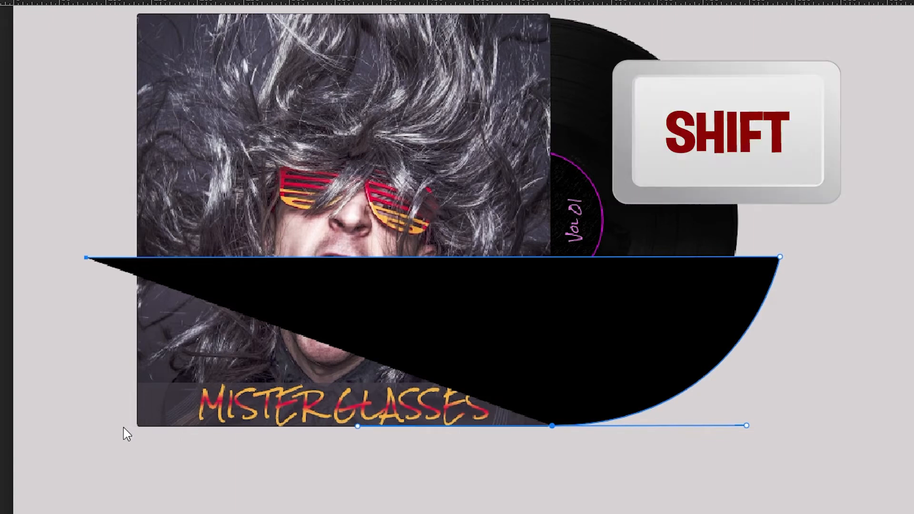
shift+click(120, 425)
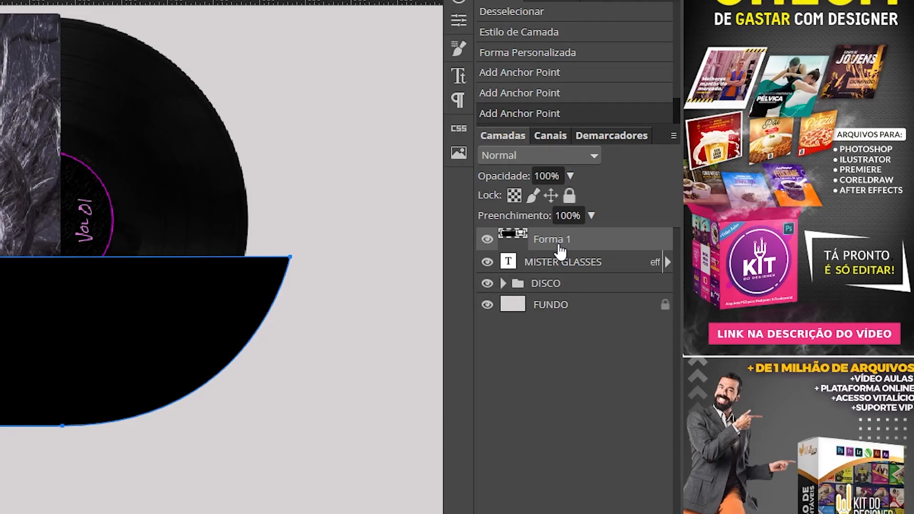
Rename the Forma 1 shape layer as SOMBRA
double_click(559, 244)
text(S)
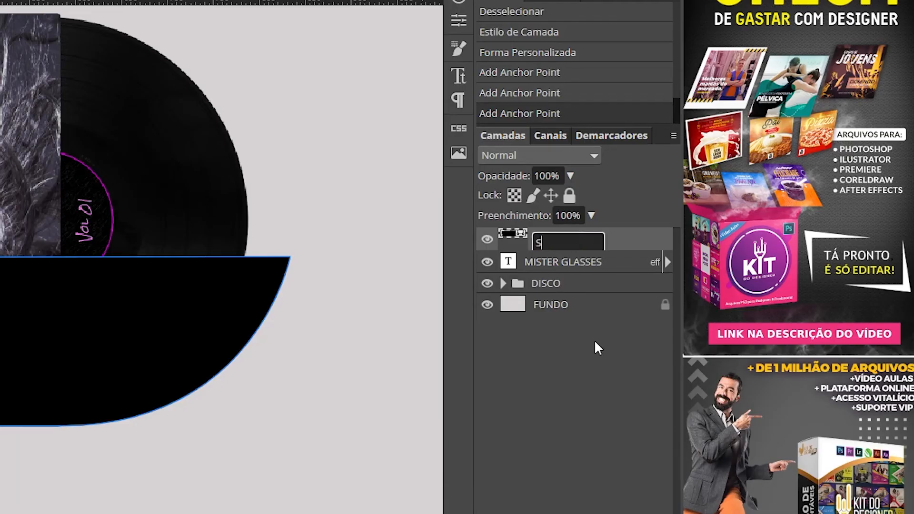
text(OMBRA)
key(Return)
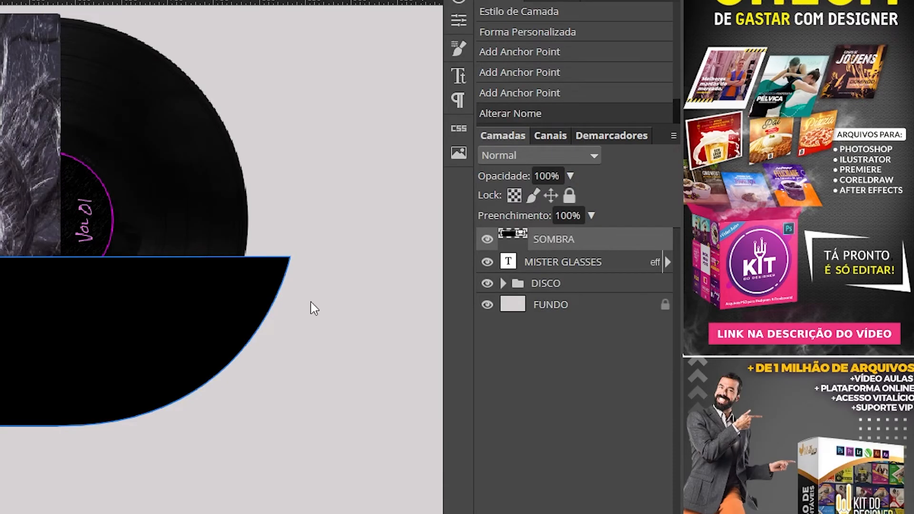
Feather the SOMBRA layer's vector mask by 4 px
click(460, 22)
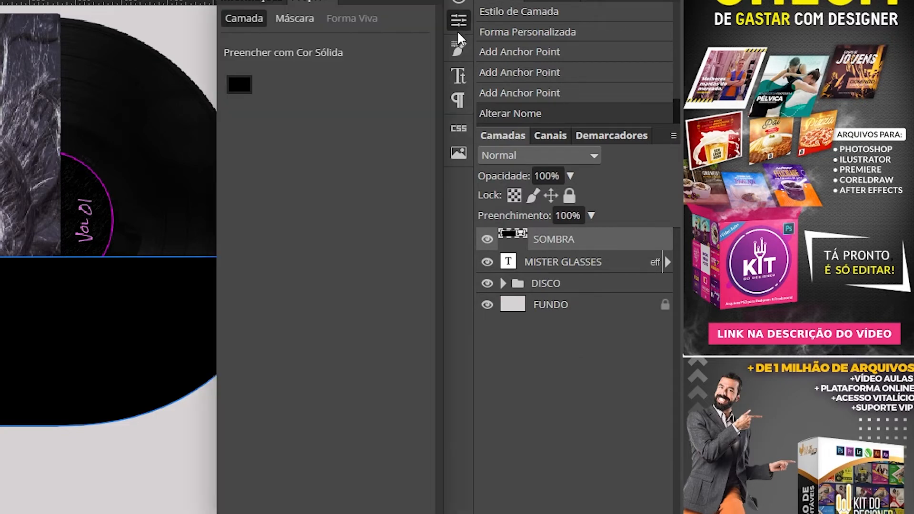
click(295, 19)
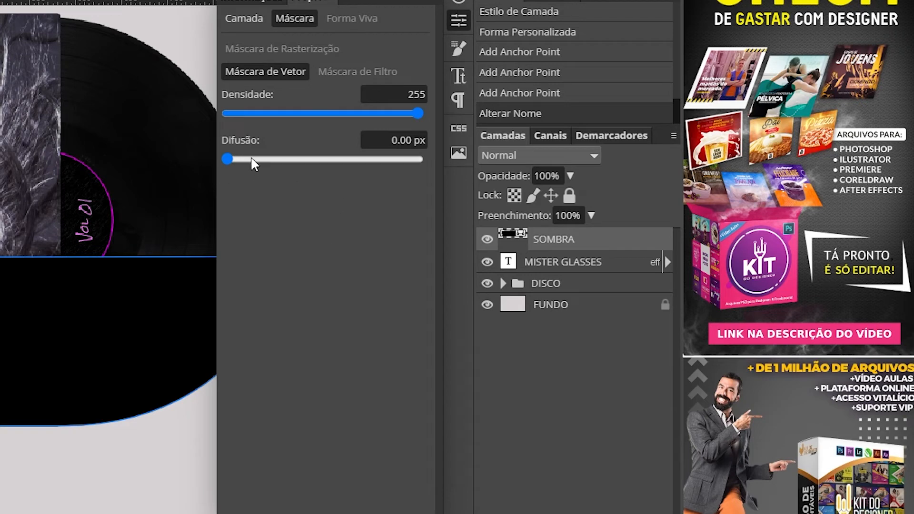
drag(229, 160, 259, 157)
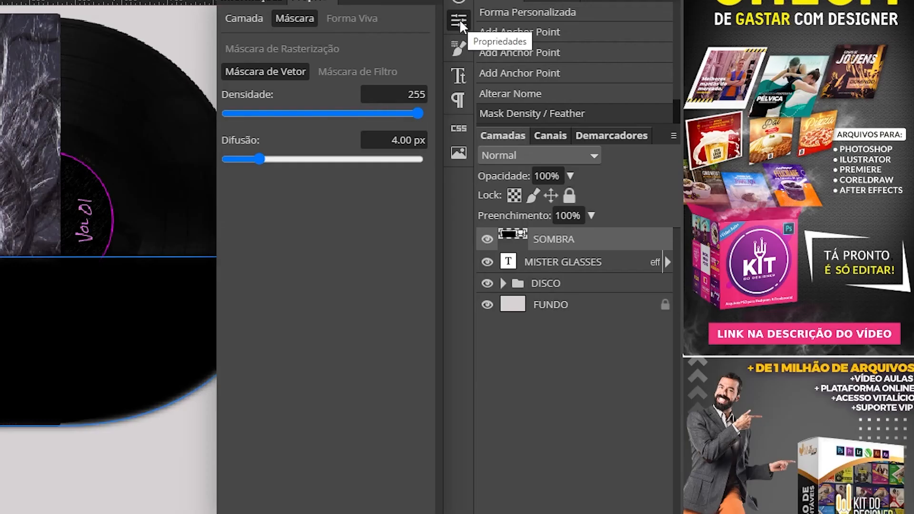
click(459, 19)
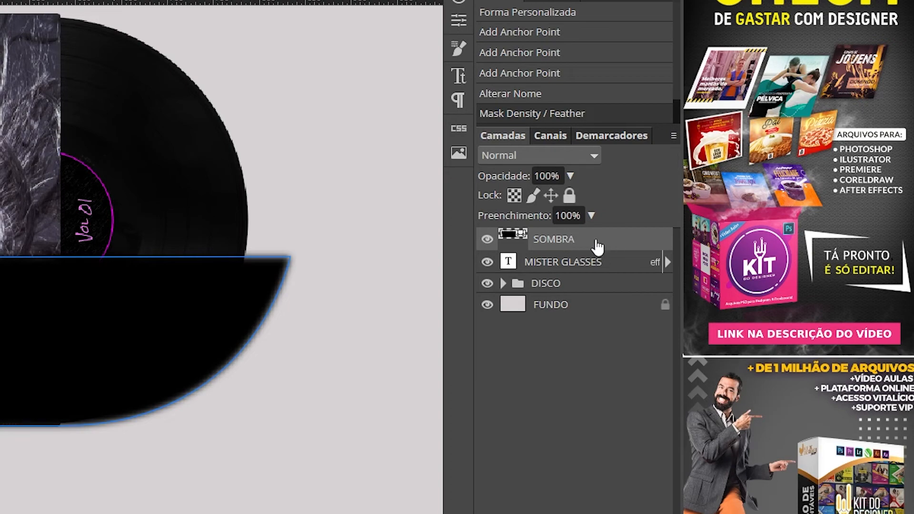
Place the SOMBRA layer beneath the DISCO group and set its opacity to 50% and its fill to 0%
drag(598, 246, 598, 305)
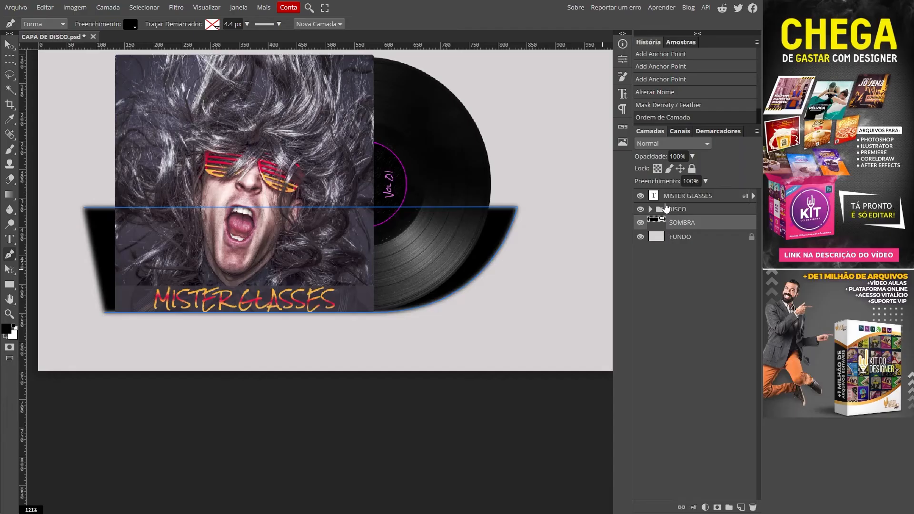
drag(706, 181, 692, 173)
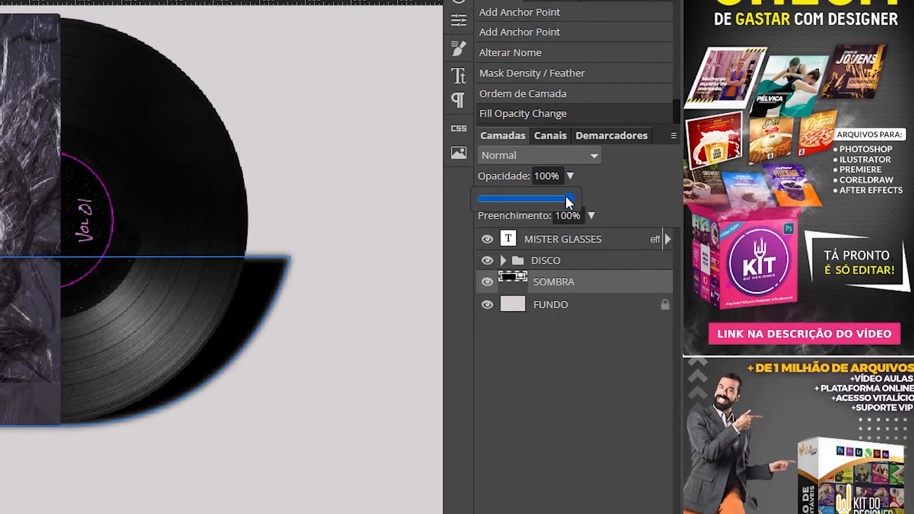
drag(569, 202, 526, 208)
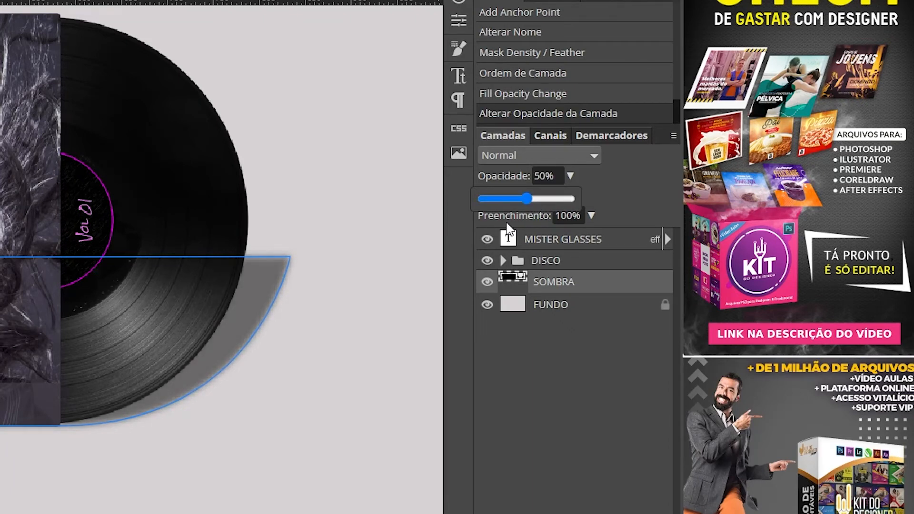
click(592, 216)
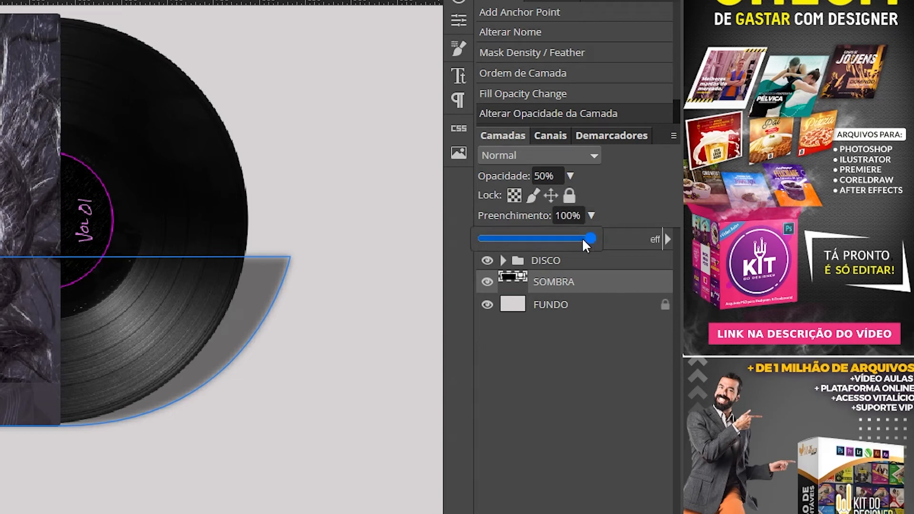
drag(586, 245, 463, 253)
click(550, 343)
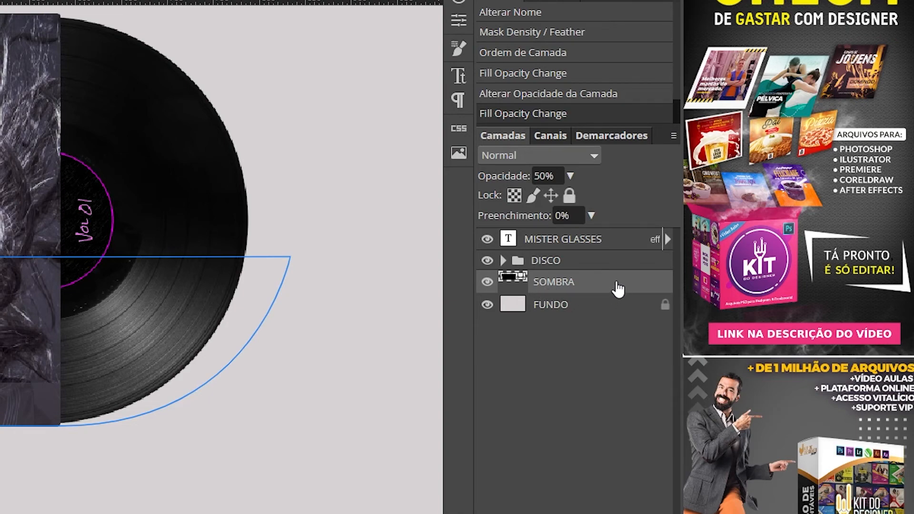
Add a gradient overlay to the SOMBRA layer using the black-to-transparent preset and the Linear style
double_click(618, 288)
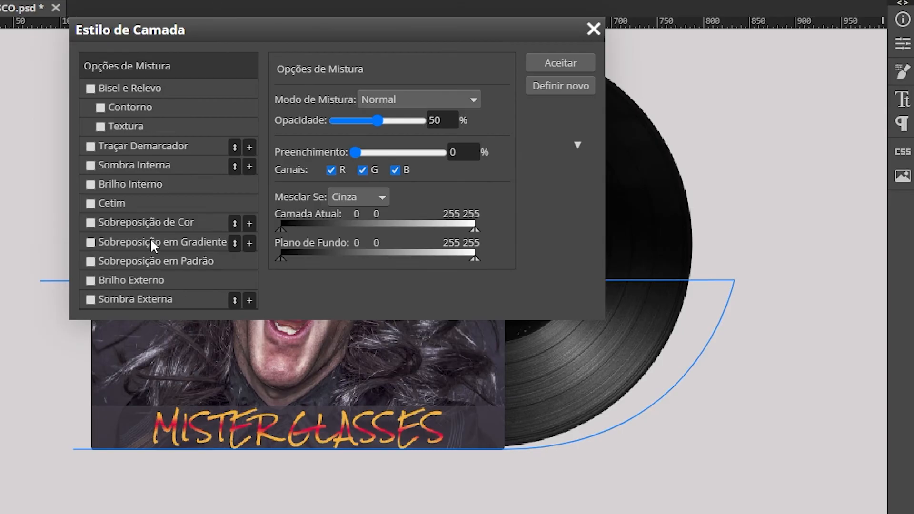
click(144, 183)
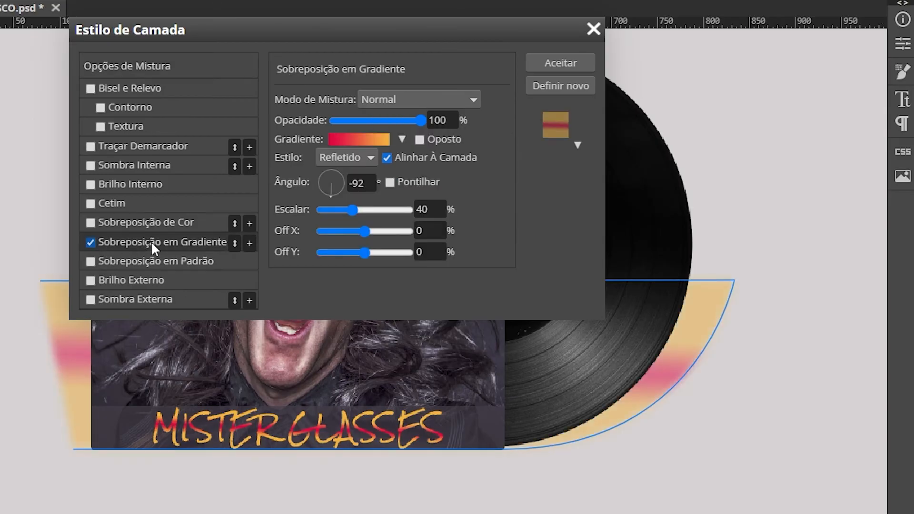
click(401, 139)
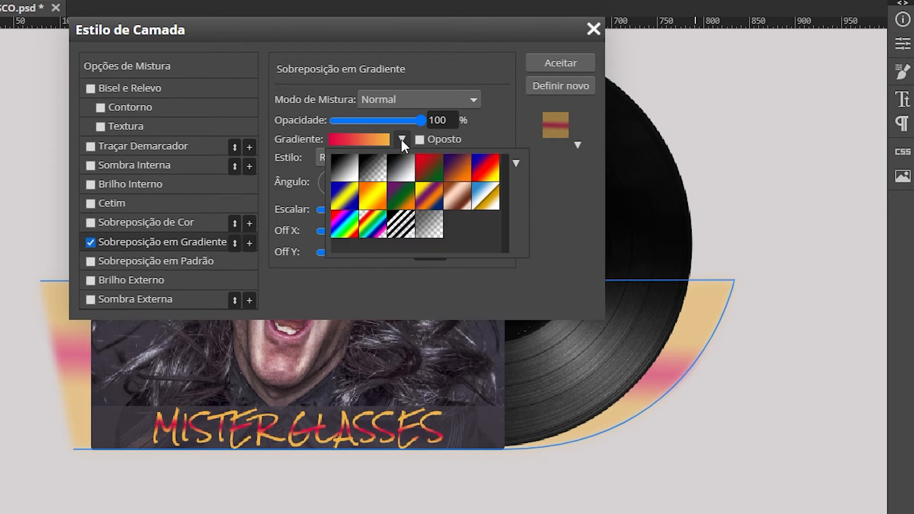
click(373, 177)
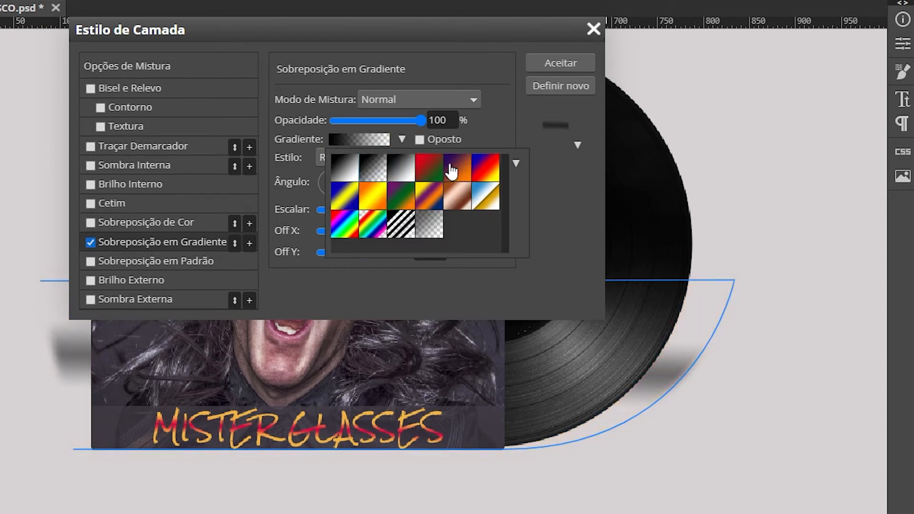
click(341, 158)
click(337, 174)
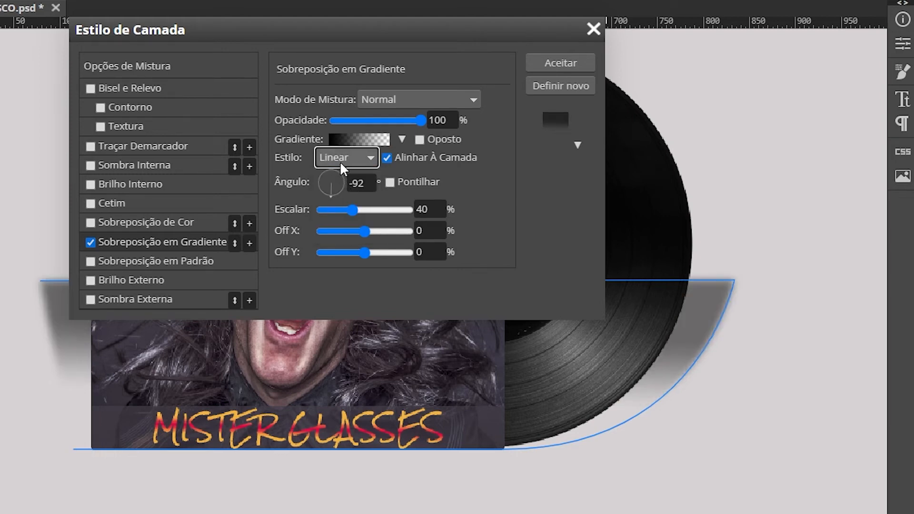
Set the SOMBRA gradient overlay's angle to 90° and its scale to 500%, and apply the layer style
drag(368, 184, 313, 187)
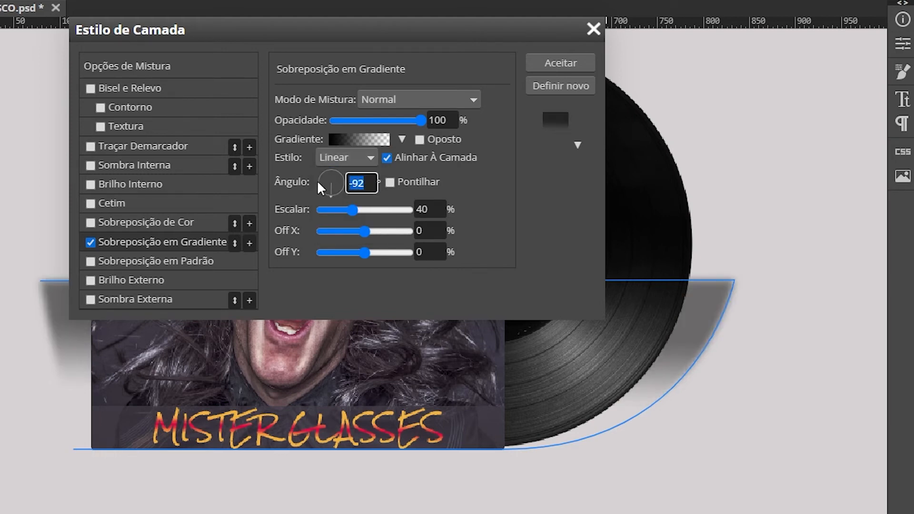
text(90)
drag(357, 210, 456, 208)
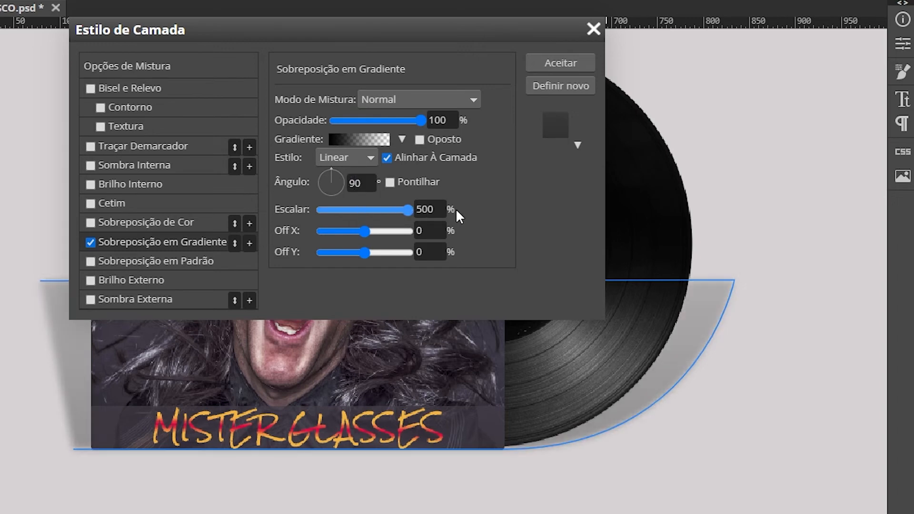
click(561, 64)
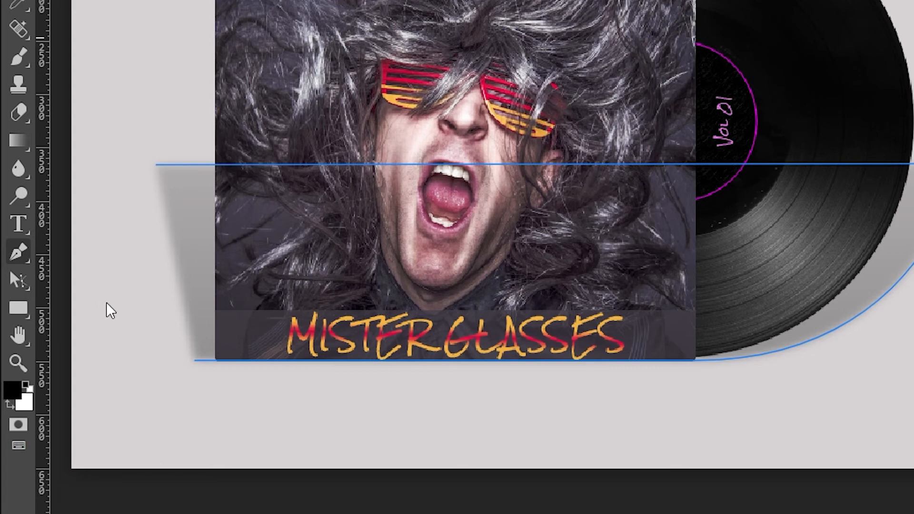
With Direct Selection, move the shadow path's lower-left anchor to the cover's lower-left corner
right_click(21, 281)
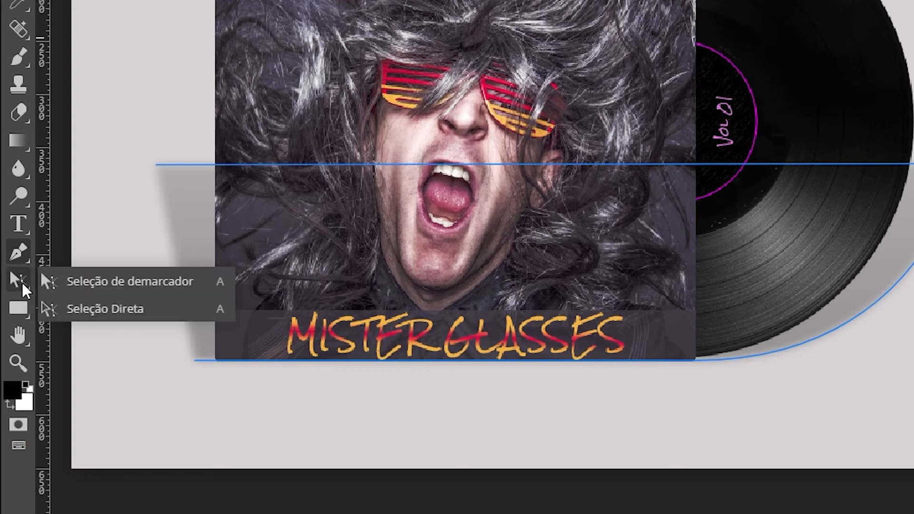
click(111, 309)
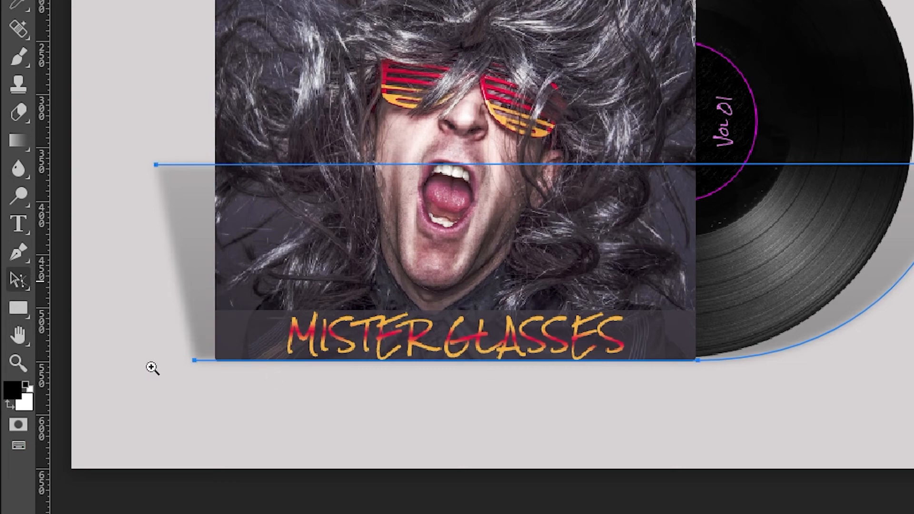
drag(152, 369, 224, 371)
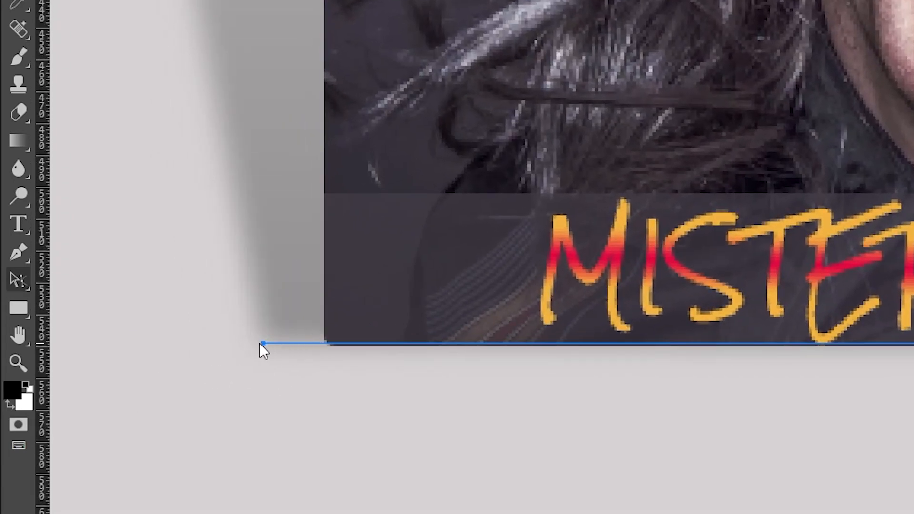
drag(263, 343, 331, 342)
drag(229, 51, 273, 473)
Move the shadow path's upper-right anchor inward and slightly up, bringing the curved edge closer to the disc
drag(837, 405, 26, 233)
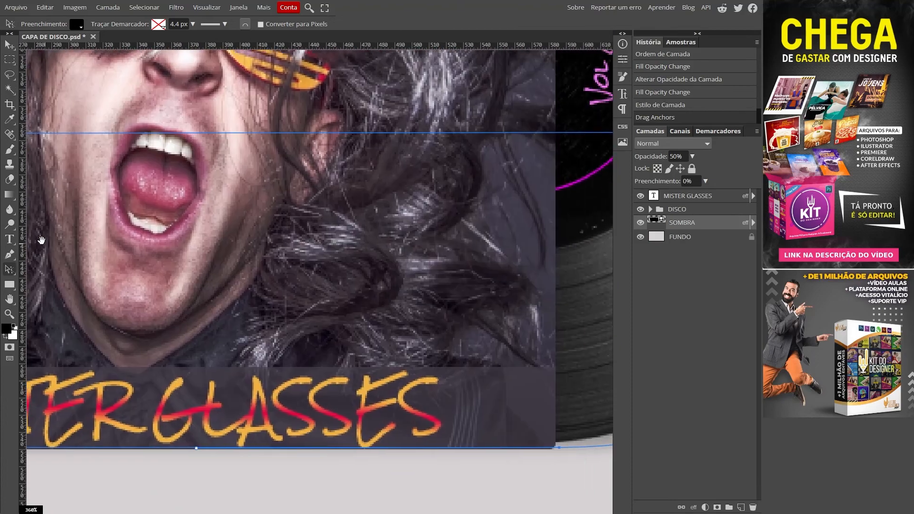
drag(490, 320, 178, 298)
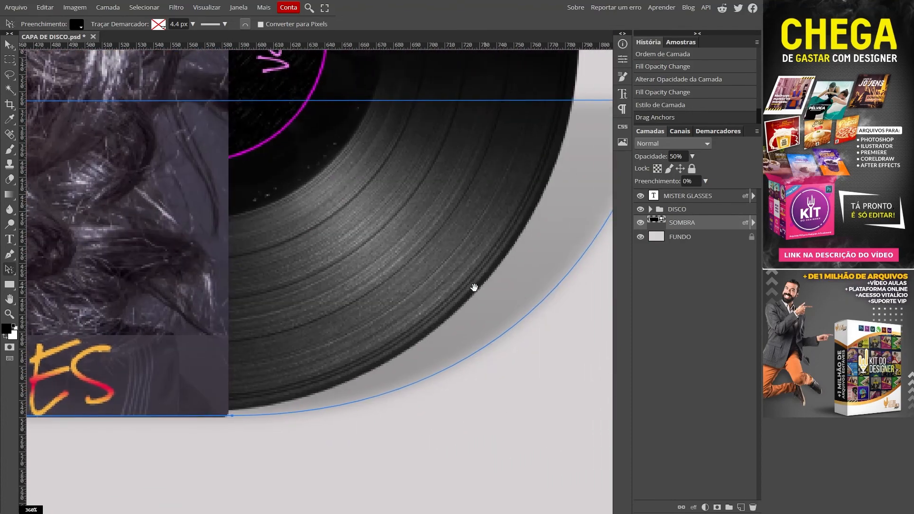
drag(481, 287, 362, 350)
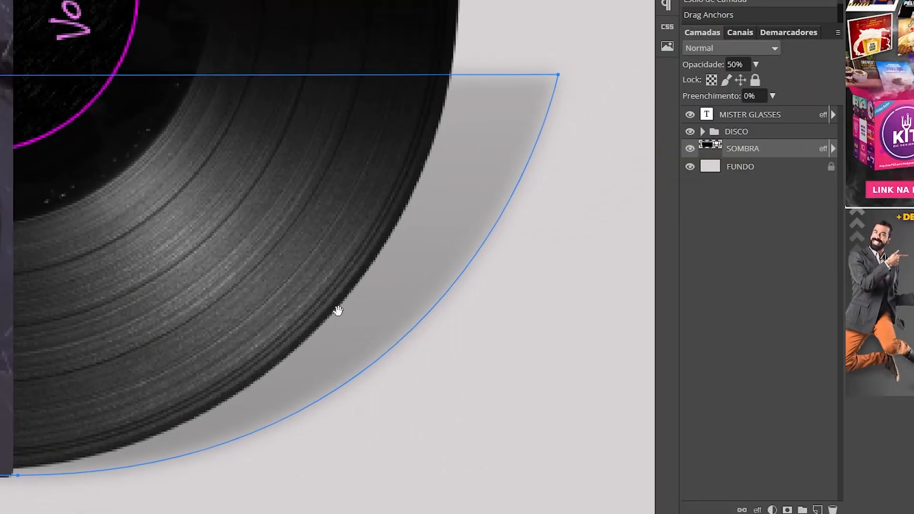
drag(338, 310, 362, 292)
click(582, 56)
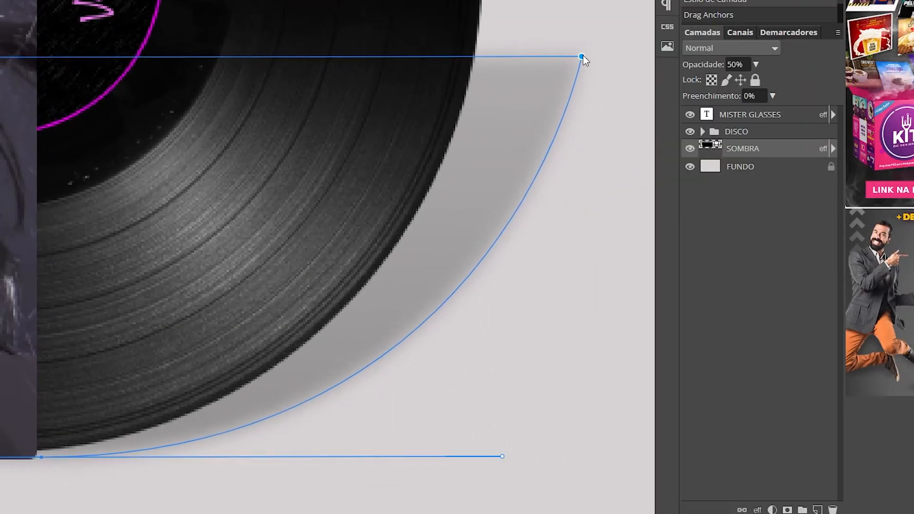
drag(582, 57, 514, 37)
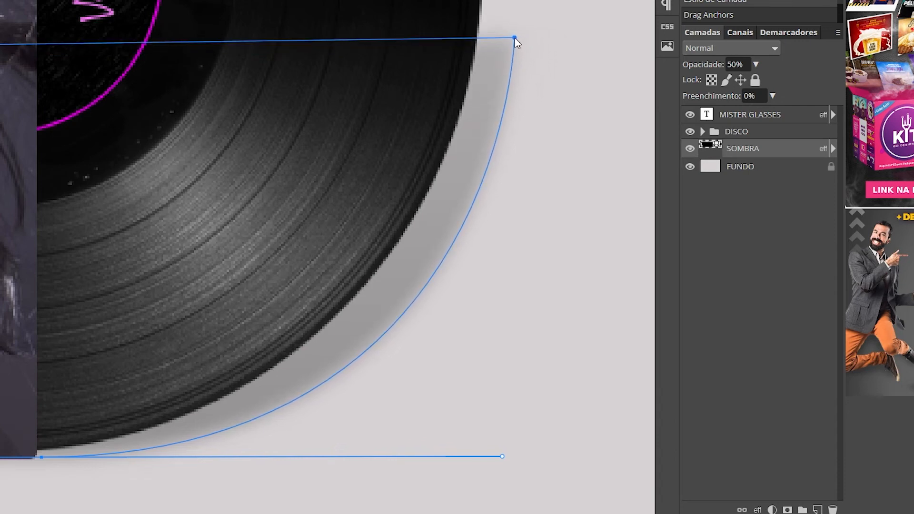
Pull the shadow's bottom curve handle inward and align its bottom anchor with the cover's lower-right corner
drag(471, 296, 609, 130)
drag(639, 291, 599, 295)
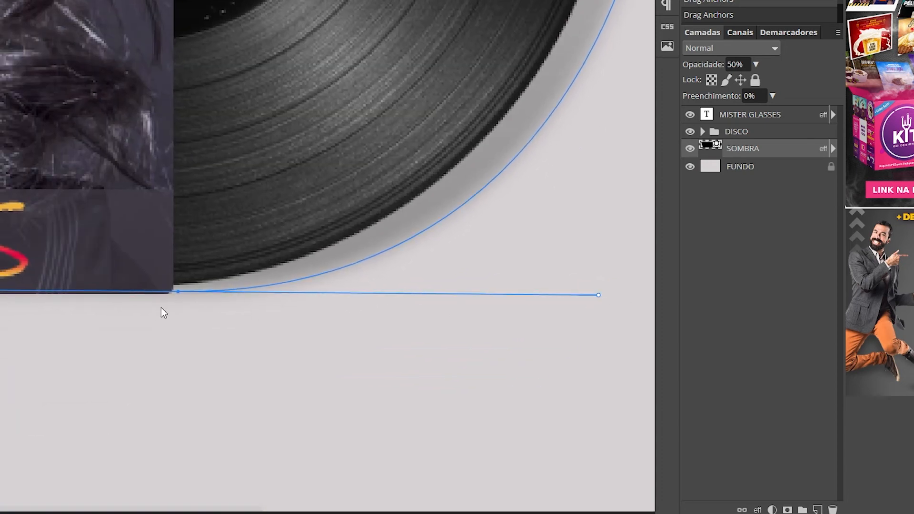
drag(179, 291, 174, 293)
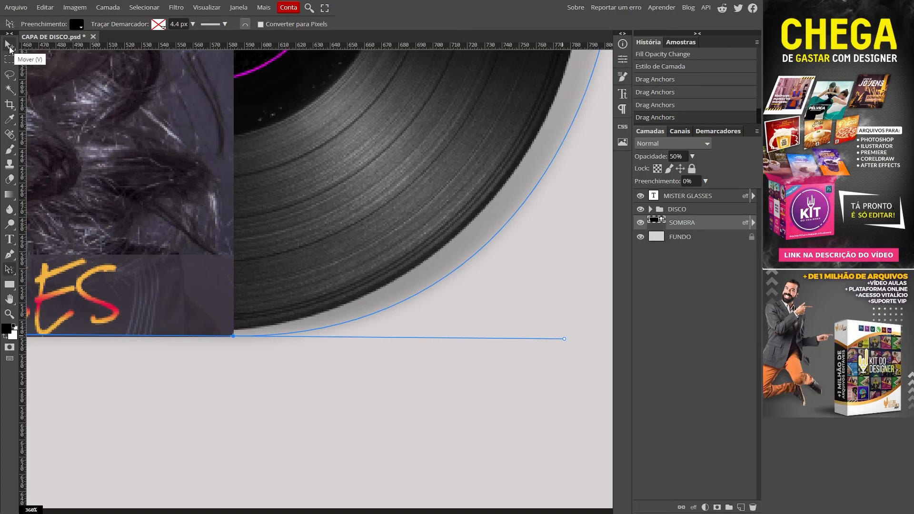
click(10, 47)
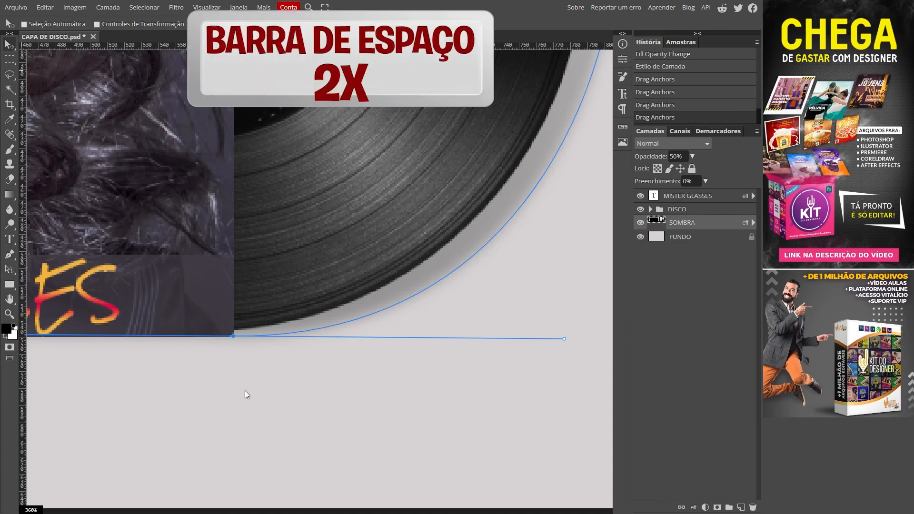
key(space)
key(space)
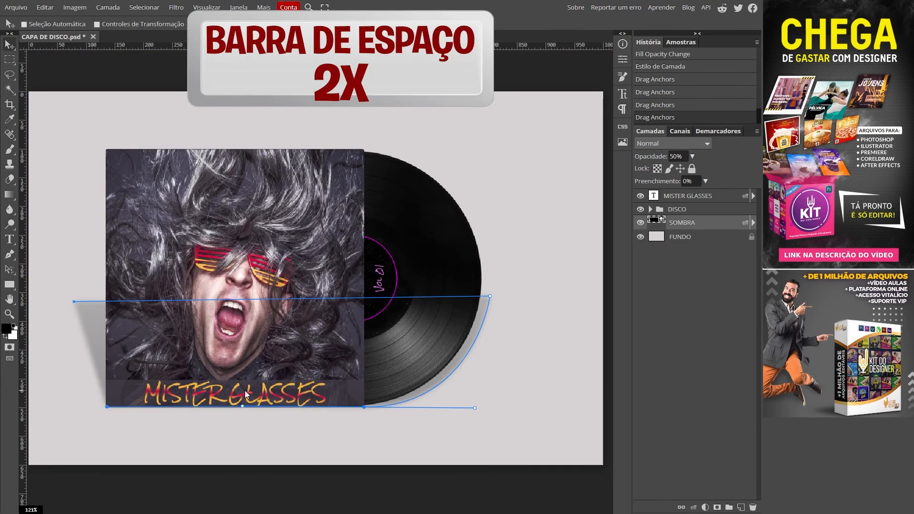
click(663, 242)
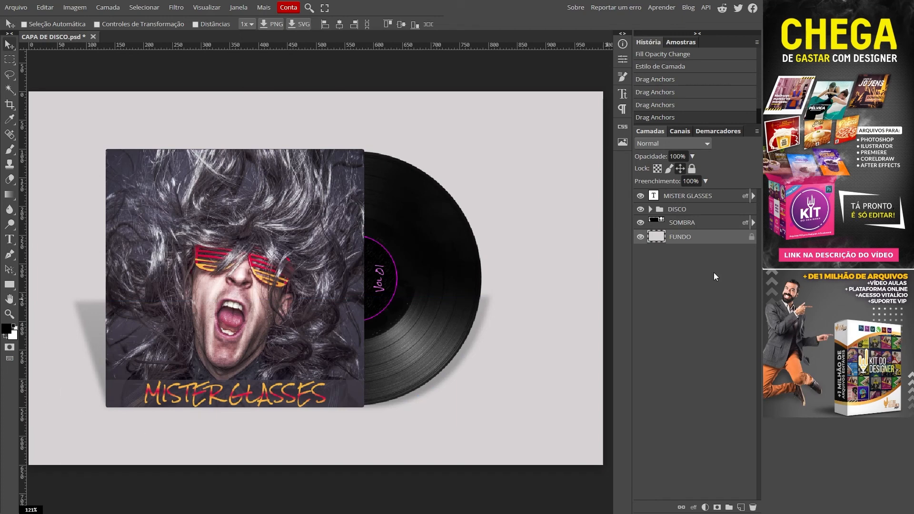
With Direct Selection, move the shadow path's upper-right anchor slightly outward from the disc
click(10, 270)
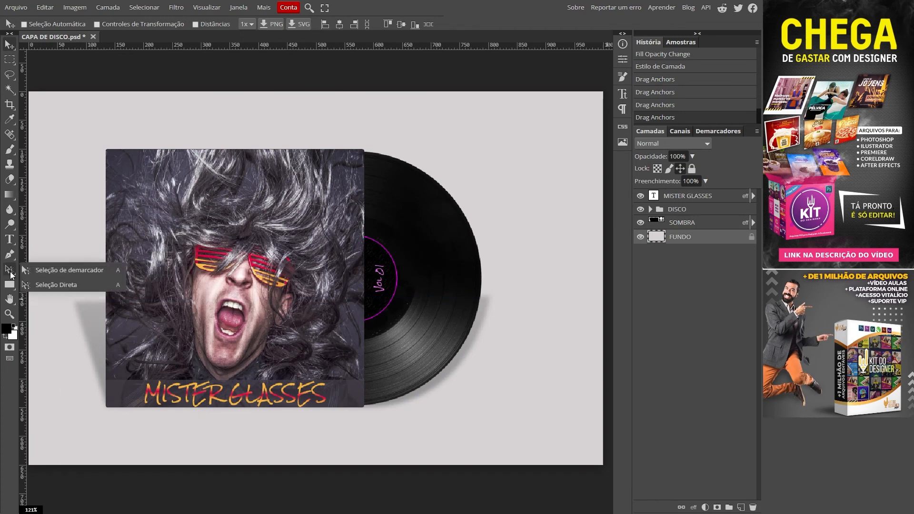
click(490, 296)
drag(491, 296, 495, 298)
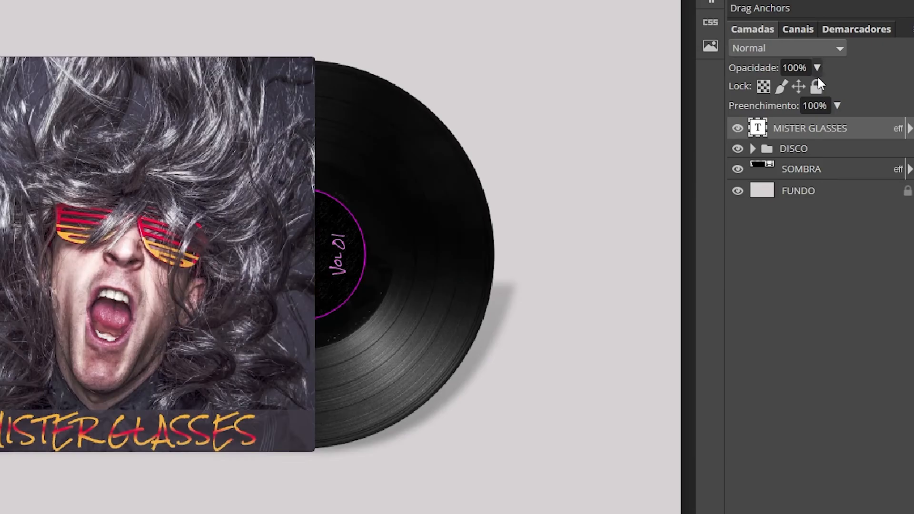
Lower the SOMBRA layer's opacity to 40% and toggle its visibility to compare the design with and without the shadow
click(801, 171)
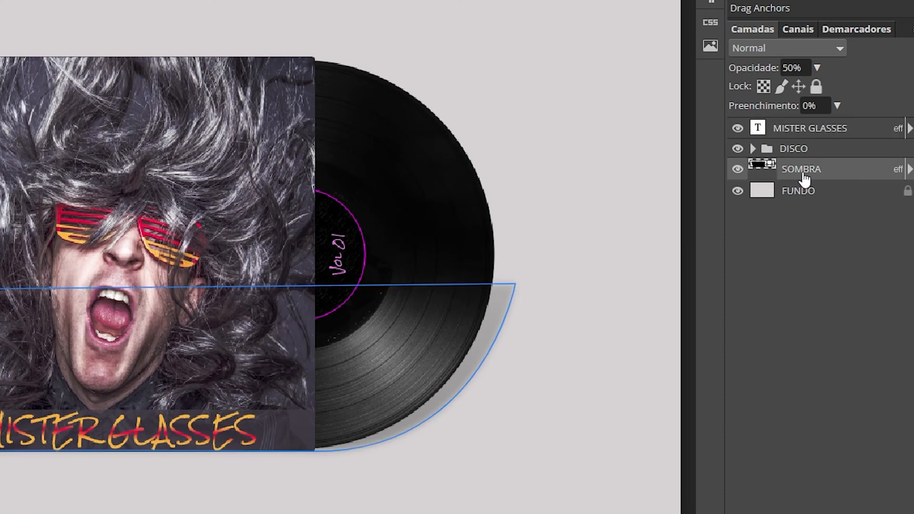
click(818, 68)
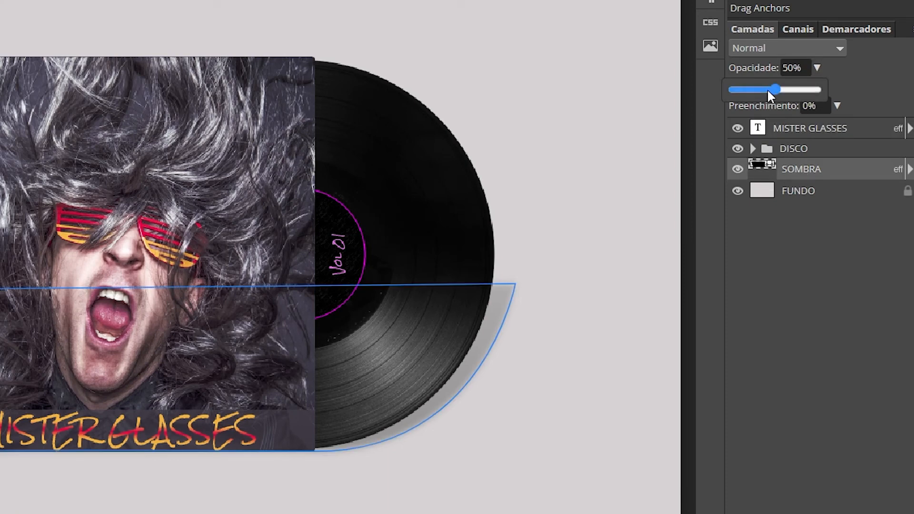
mouse_move(767, 88)
mouse_down()
mouse_move(759, 88)
mouse_move(768, 90)
mouse_up()
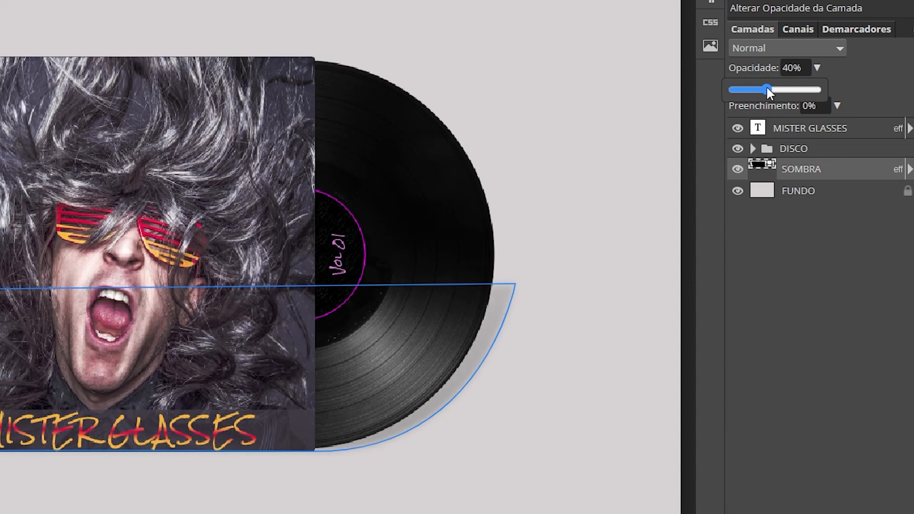
click(784, 192)
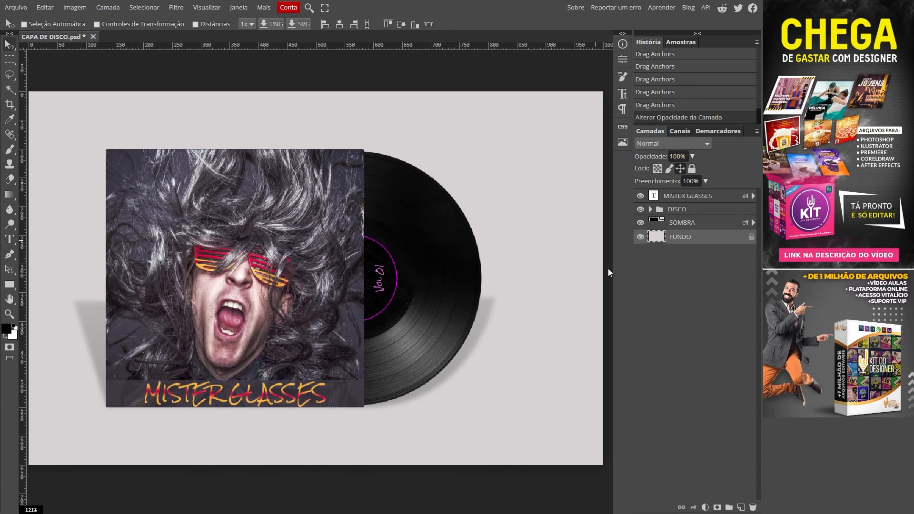
click(641, 223)
click(641, 223)
Scale the MISTER GLASSES, DISCO and SOMBRA layers together proportionally to about 107% and shift them slightly down
click(679, 224)
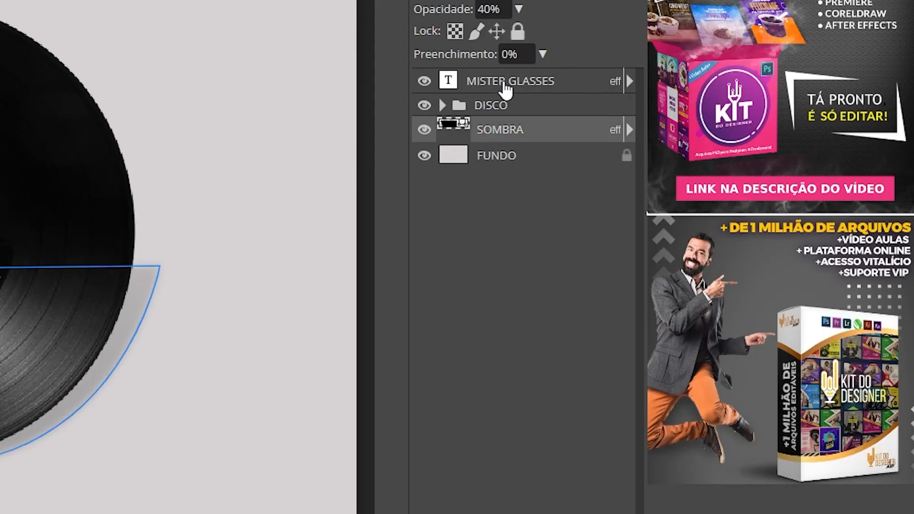
shift+click(505, 86)
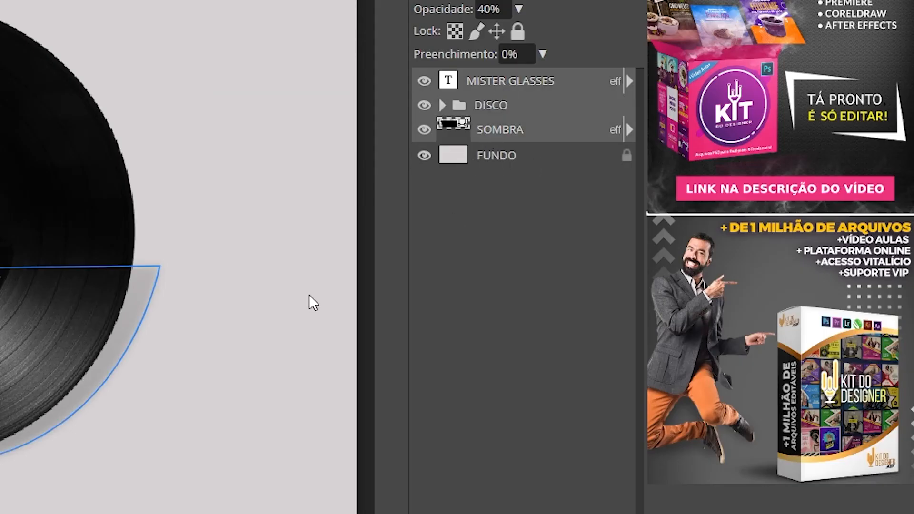
key(ctrl+alt+t)
key(shift)
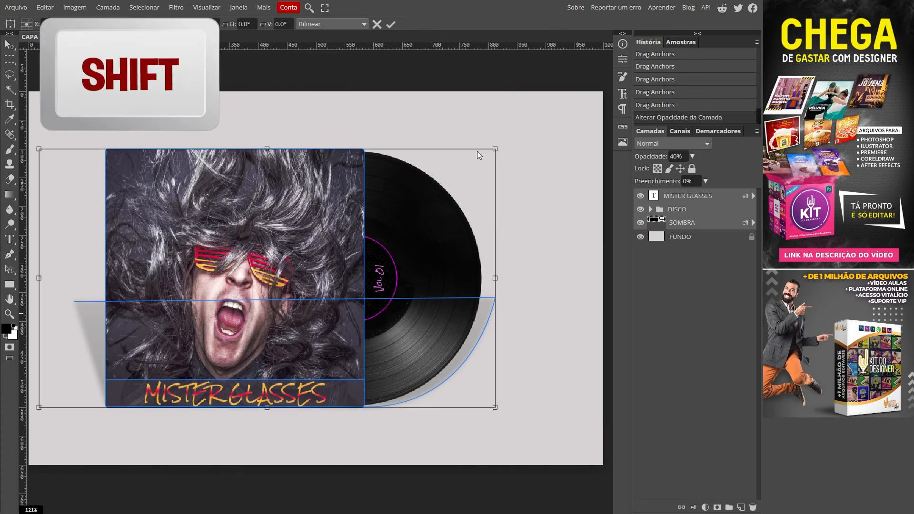
drag(496, 149, 527, 131)
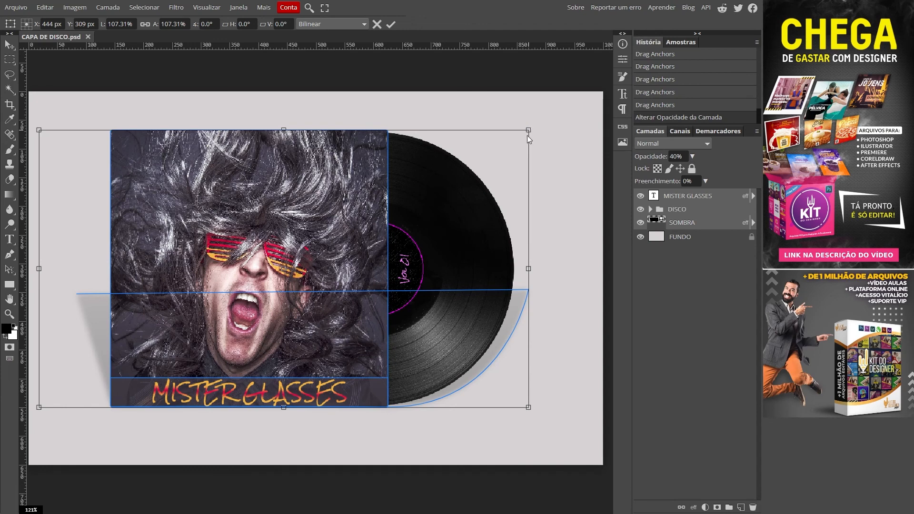
click(391, 24)
drag(341, 164, 339, 172)
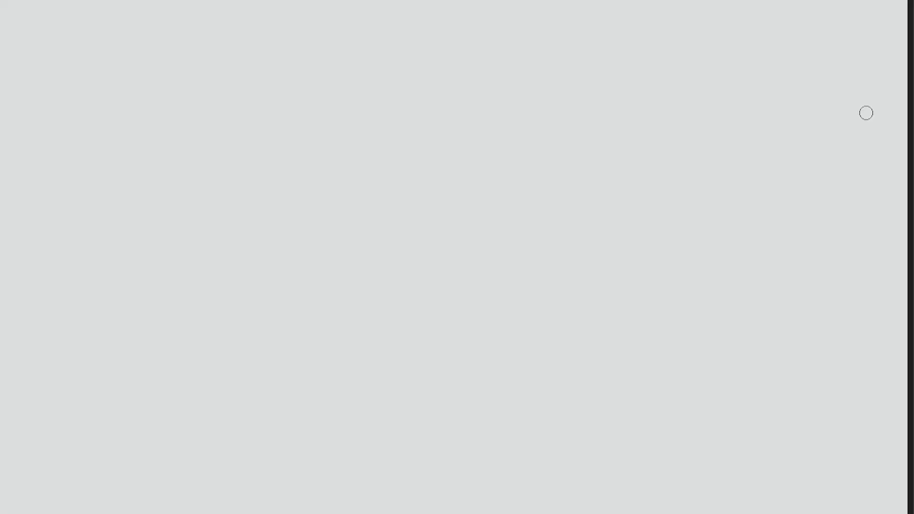